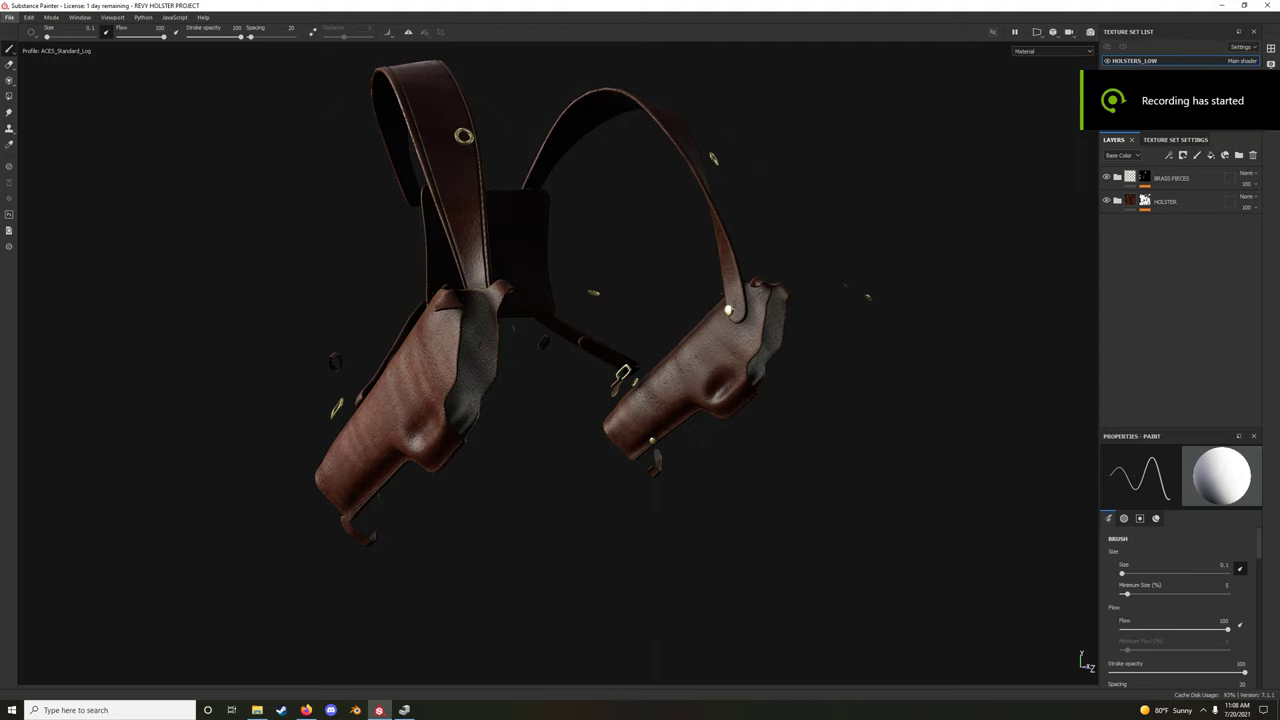
Orbit and zoom around the leather holster while swinging and brightening the environment lighting
mouse_move(589, 591)
alt+mouse_down()
mouse_move(600, 560)
mouse_move(666, 503)
mouse_move(500, 503)
mouse_move(543, 466)
mouse_move(406, 503)
mouse_move(553, 597)
mouse_move(545, 590)
alt+mouse_up()
scroll(605, 545, down, 5)
scroll(640, 495, up, 4)
scroll(553, 597, up, 3)
scroll(553, 597, up, 2)
shift+right_drag(545, 590, 530, 573)
mouse_move(531, 573)
alt+mouse_down()
mouse_move(660, 540)
mouse_move(440, 460)
mouse_move(470, 470)
alt+mouse_up()
shift+right_drag(470, 470, 543, 505)
alt+drag(543, 505, 600, 535)
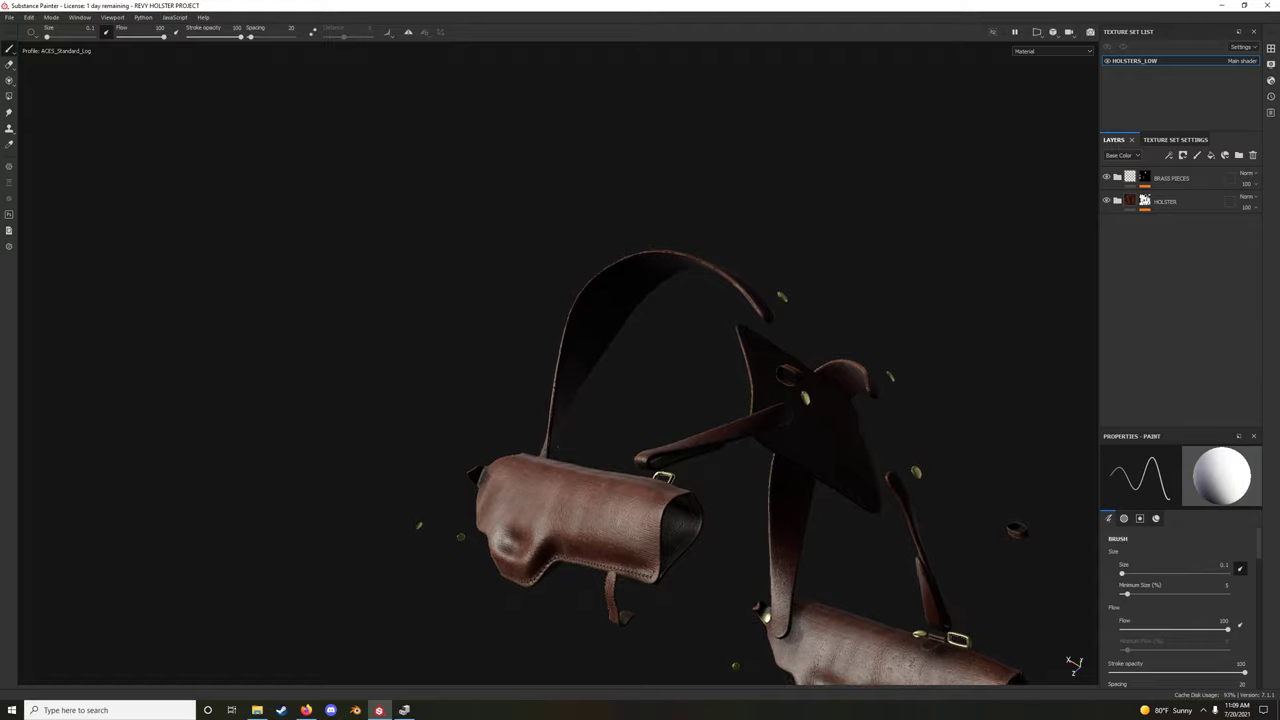
shift+right_drag(600, 535, 646, 556)
mouse_move(646, 556)
alt+mouse_down()
mouse_move(849, 497)
mouse_move(709, 606)
mouse_move(725, 578)
alt+mouse_up()
shift+right_drag(725, 578, 603, 594)
mouse_move(603, 594)
alt+mouse_down()
mouse_move(514, 583)
mouse_move(421, 597)
alt+mouse_up()
Inspect the straps and both holsters from front and three-quarter views, sweeping the lighting around
alt+drag(791, 465, 700, 557)
mouse_move(700, 557)
shift+right_down()
mouse_move(686, 569)
mouse_move(714, 556)
shift+right_up()
mouse_move(714, 556)
alt+mouse_down()
mouse_move(793, 567)
mouse_move(678, 467)
mouse_move(874, 480)
mouse_move(780, 460)
alt+mouse_up()
scroll(780, 460, up, 3)
alt+drag(700, 560, 680, 574)
shift+right_drag(680, 574, 680, 574)
alt+drag(680, 574, 797, 590)
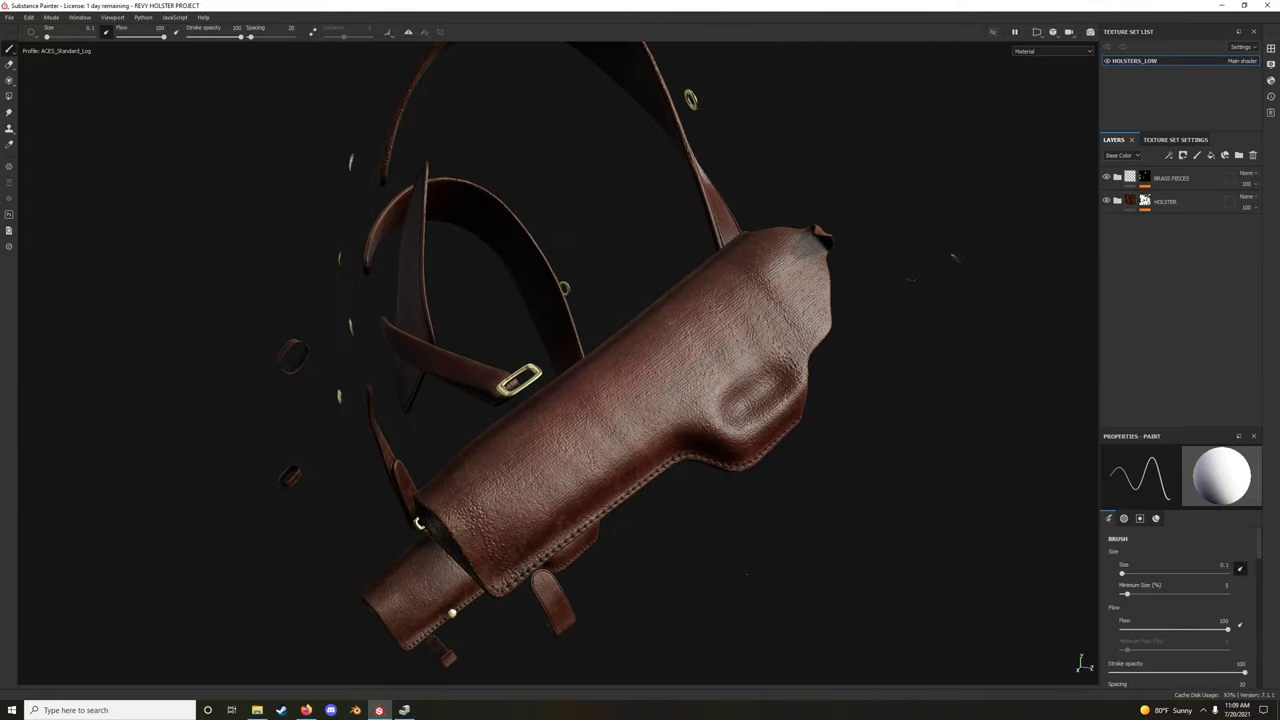
shift+right_drag(797, 590, 792, 594)
mouse_move(792, 594)
alt+mouse_down()
mouse_move(569, 643)
mouse_move(640, 543)
alt+mouse_up()
shift+right_drag(640, 543, 626, 557)
alt+drag(626, 557, 689, 569)
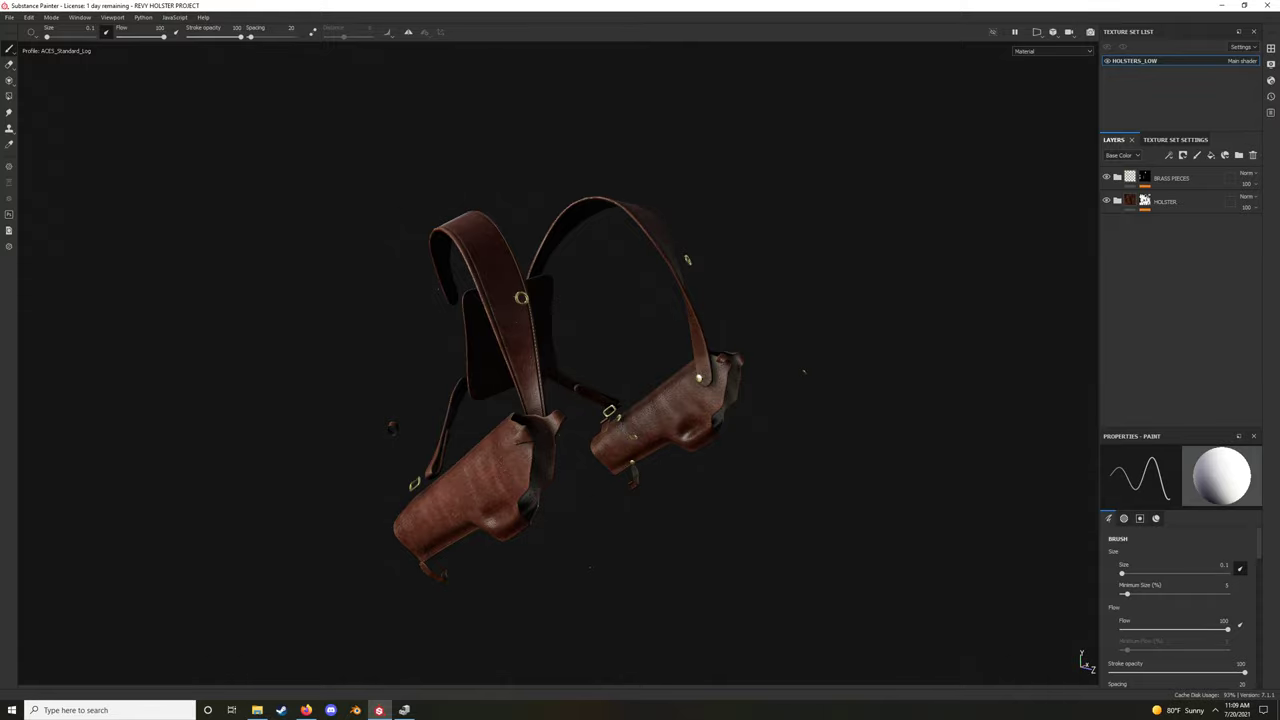
alt+drag(580, 577, 695, 560)
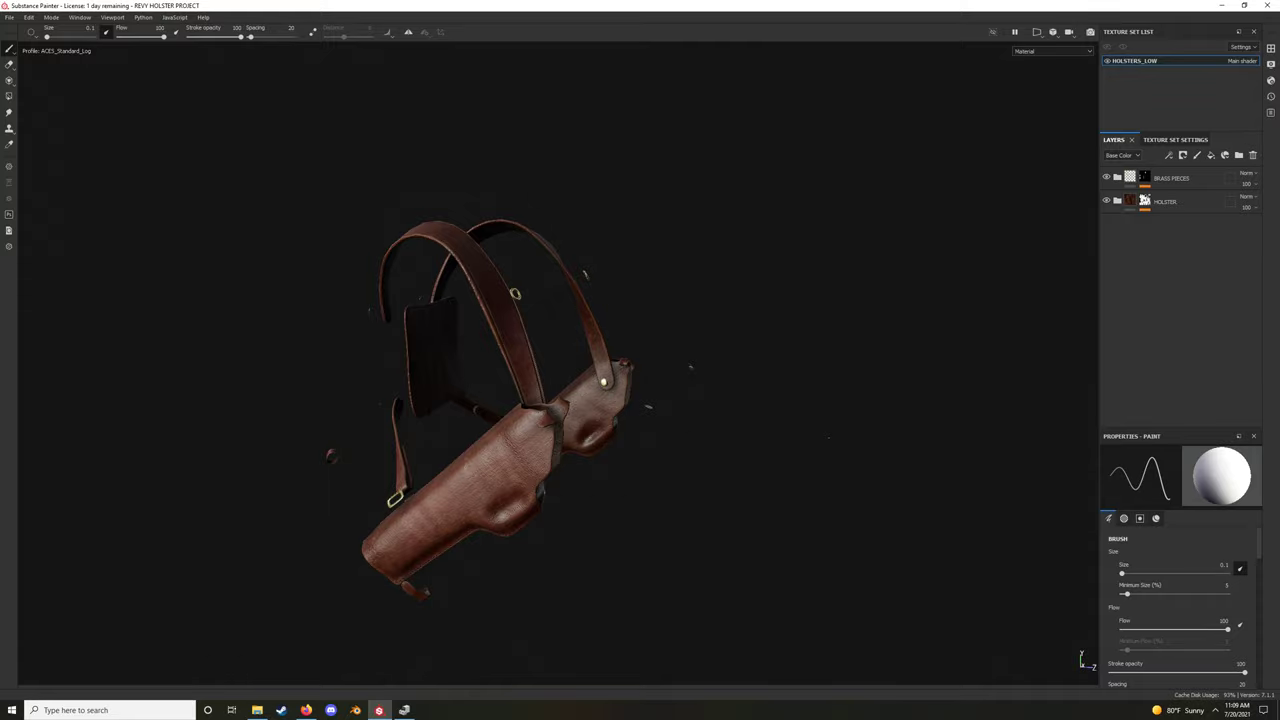
alt+drag(834, 528, 877, 573)
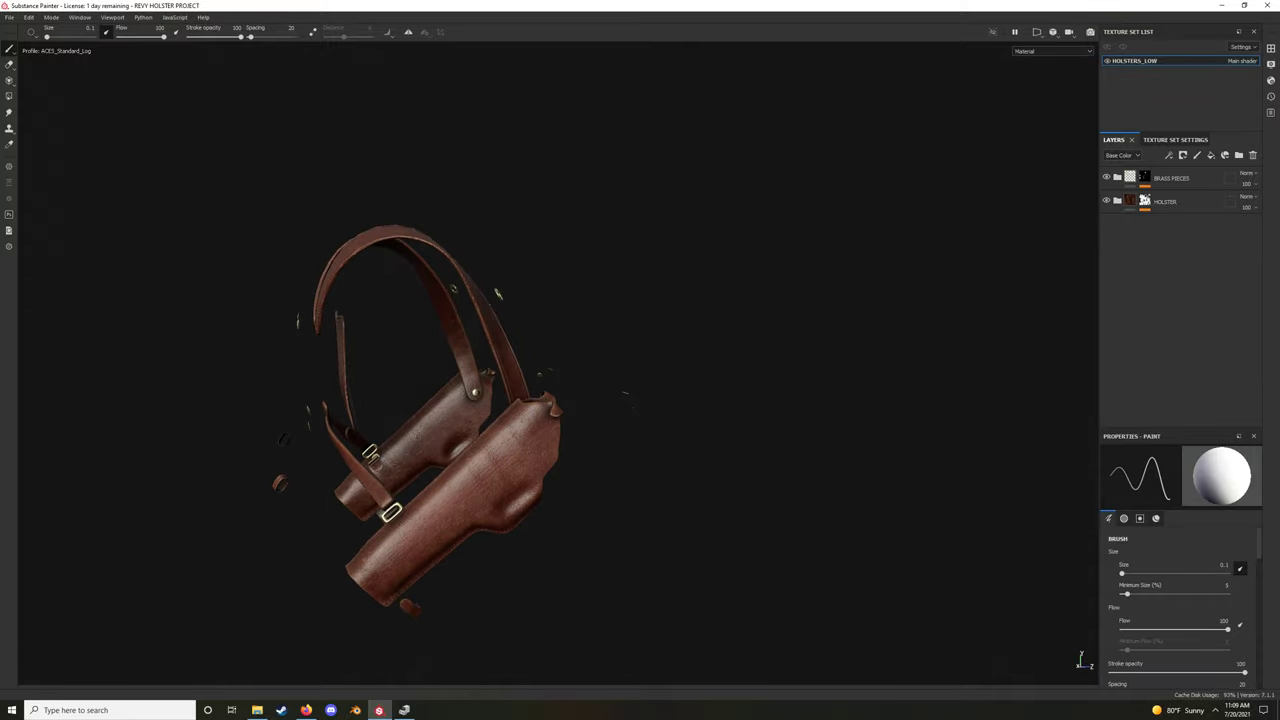
Collapse BRASS PIECES and expand the HOLSTER folder, zooming in on the holster body
click(1117, 178)
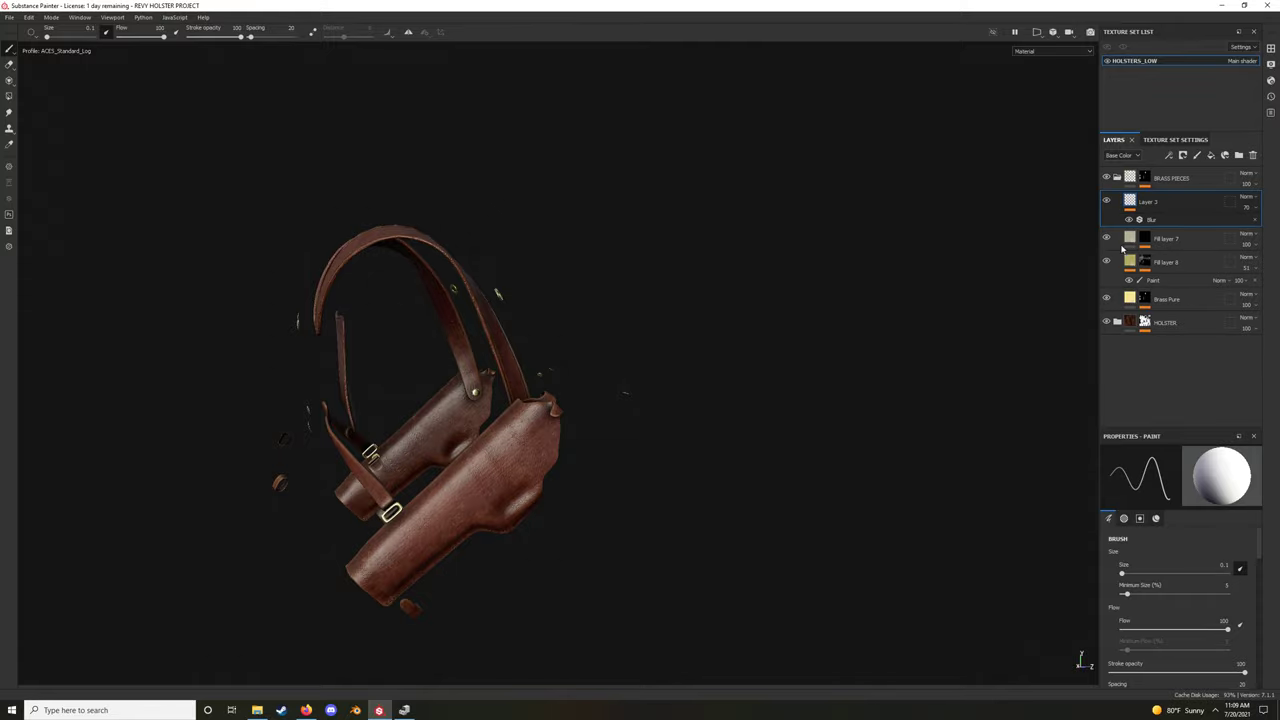
click(1118, 180)
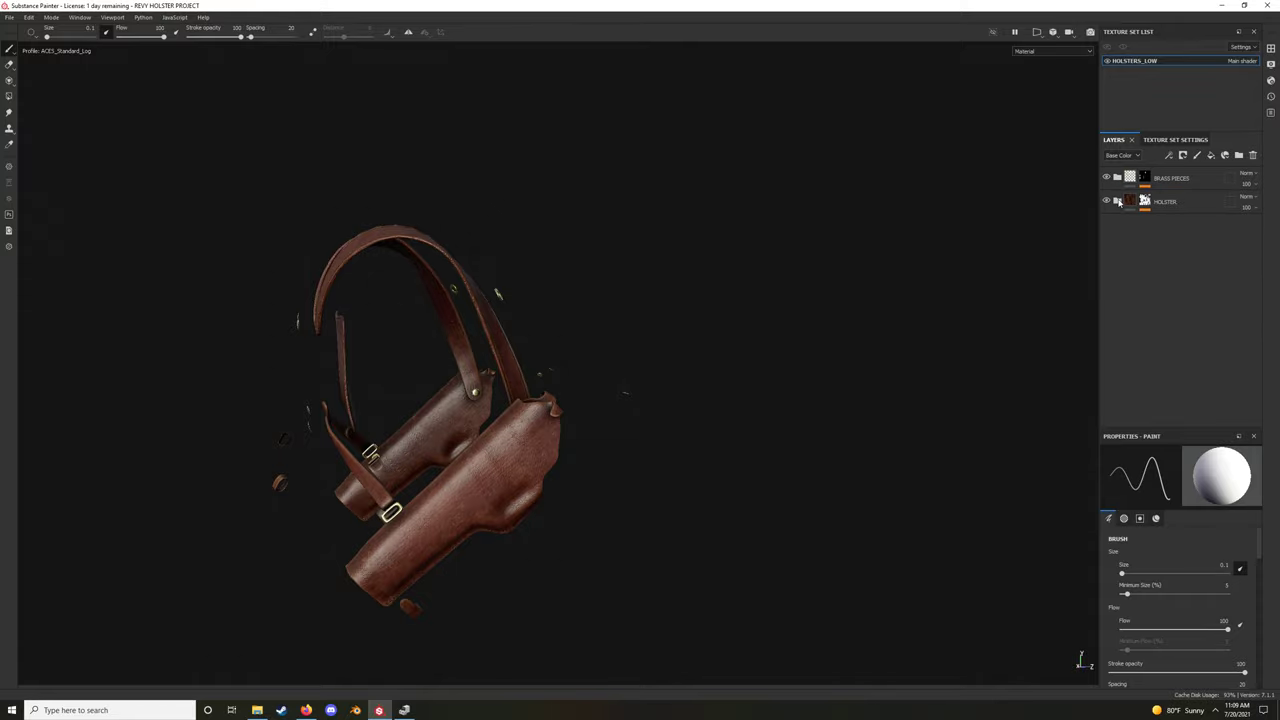
click(1117, 201)
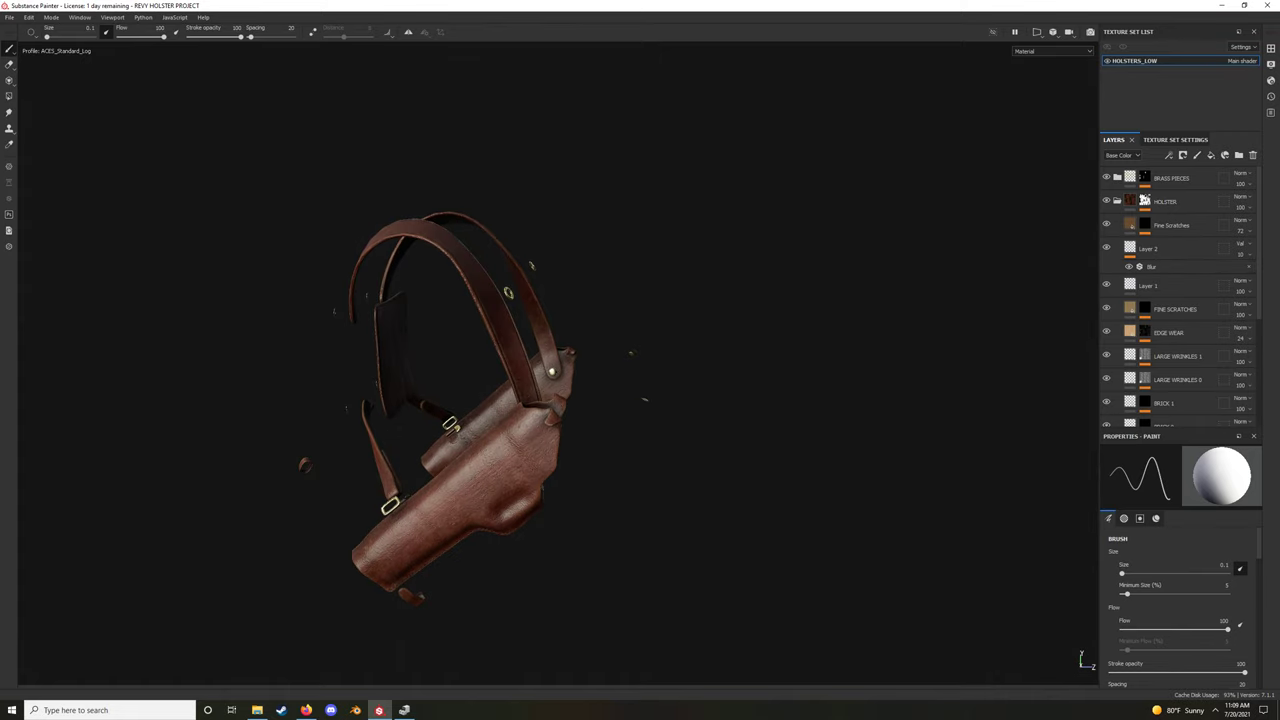
alt+drag(700, 500, 766, 491)
alt+right_drag(766, 491, 884, 429)
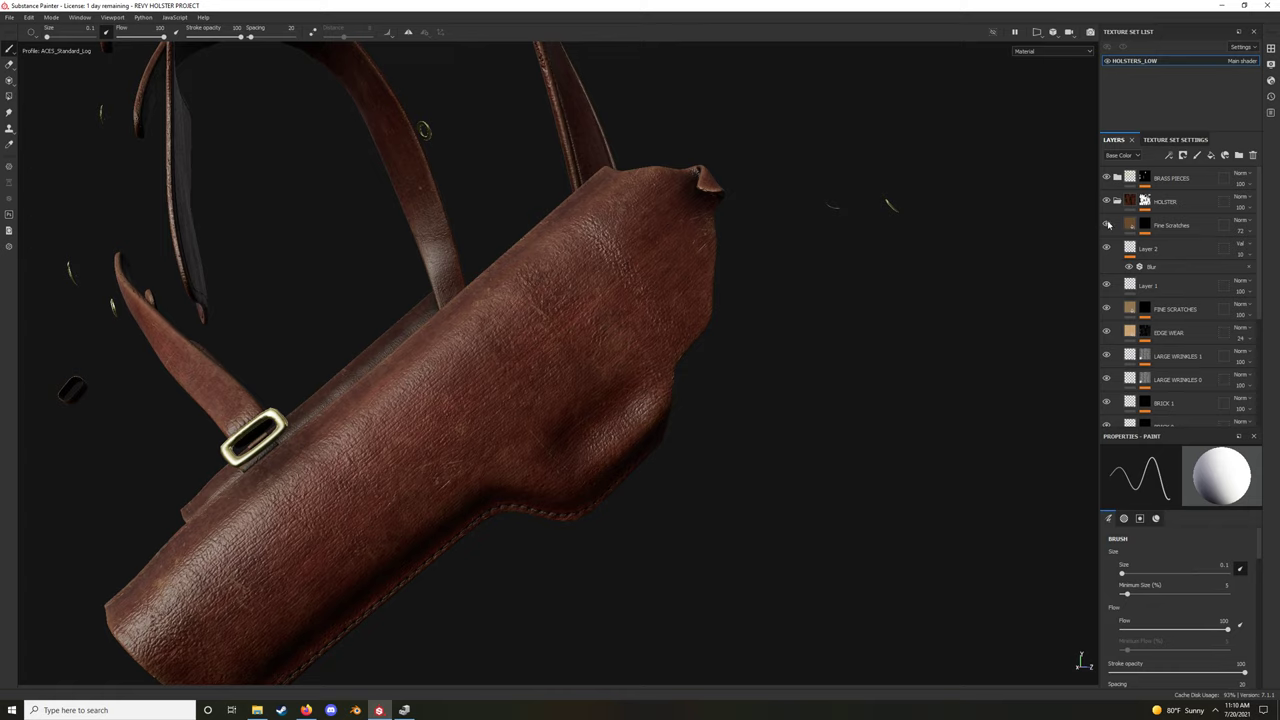
Make Fine Scratches the active layer, then hide the EDGE WEAR layer and view the whole rig
click(1133, 226)
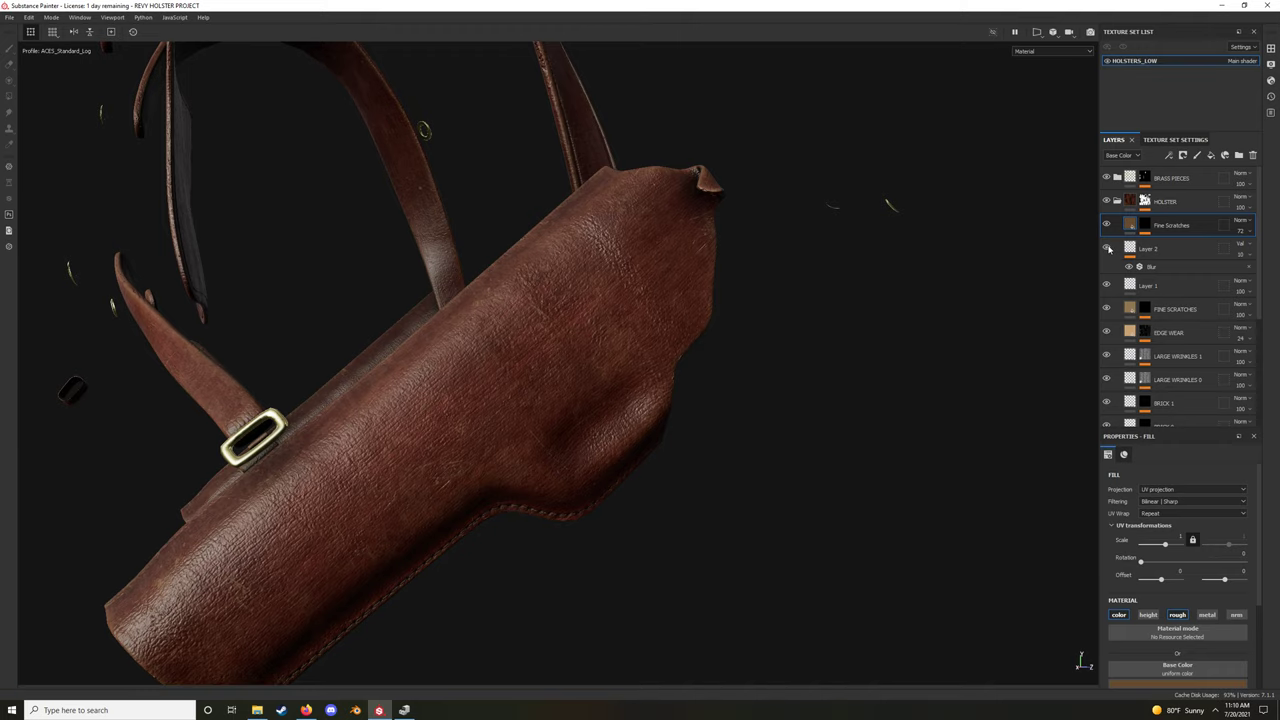
mouse_move(636, 450)
alt+mouse_down()
mouse_move(644, 502)
mouse_move(660, 495)
alt+mouse_up()
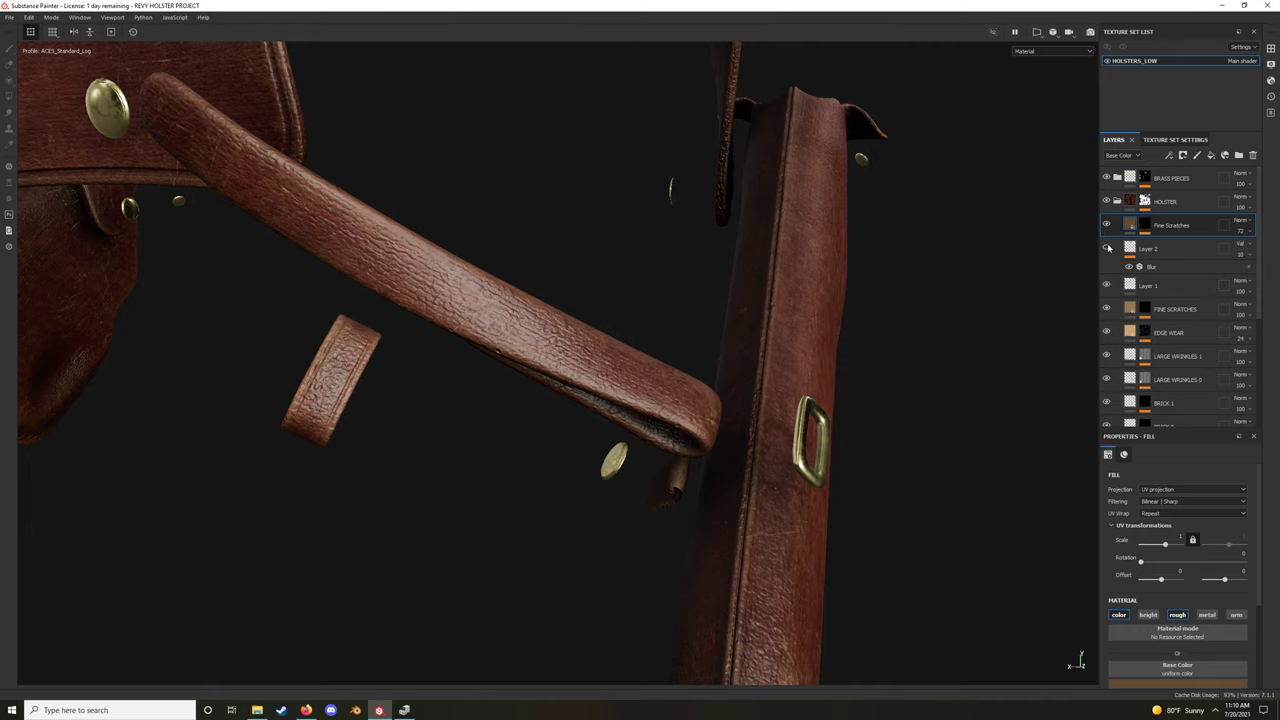
mouse_move(1037, 294)
alt+mouse_down()
mouse_move(689, 465)
mouse_move(797, 349)
alt+mouse_up()
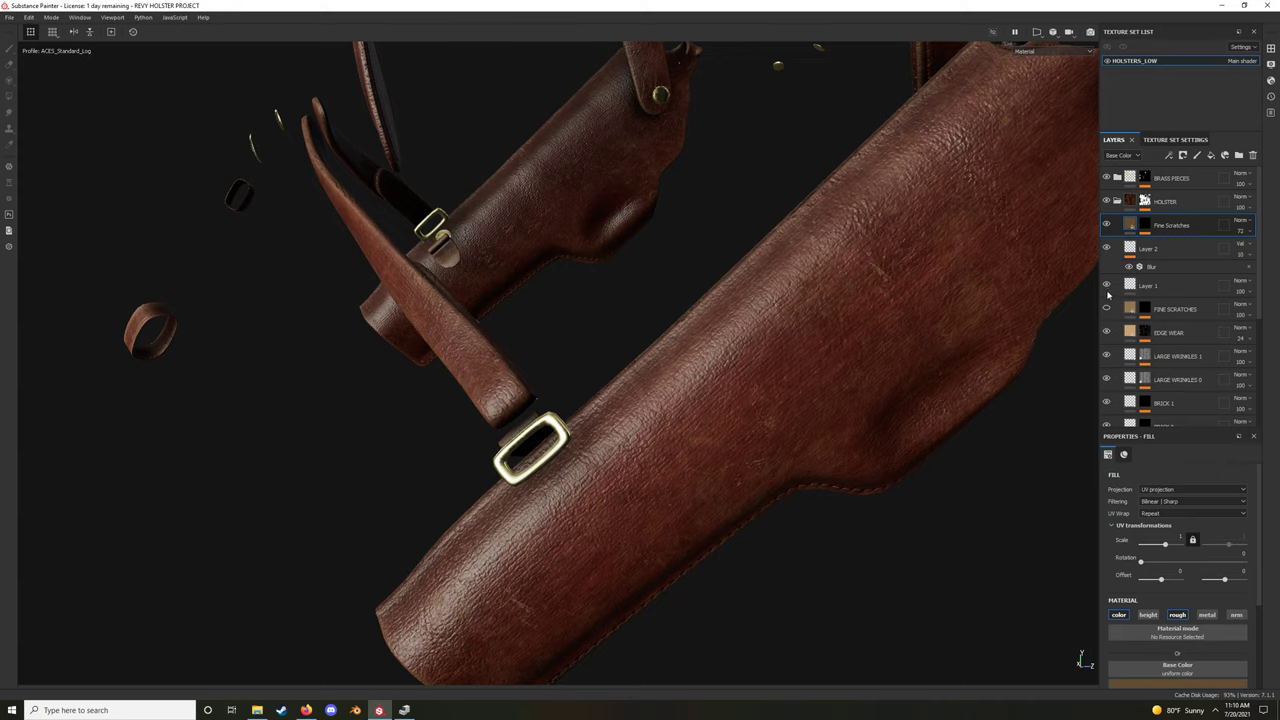
click(1106, 335)
mouse_move(909, 363)
alt+mouse_down()
mouse_move(503, 407)
mouse_move(679, 459)
alt+mouse_up()
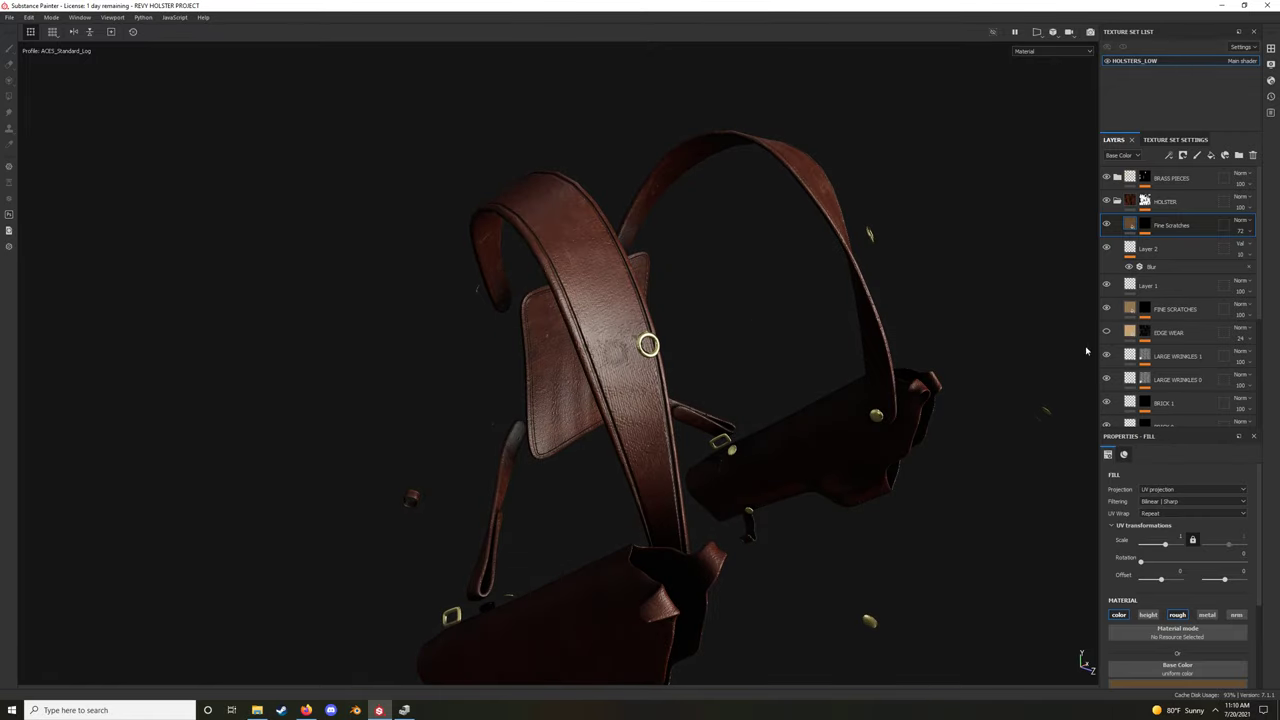
Toggle the EDGE WEAR layer on and off repeatedly to compare the strap edges
click(1107, 333)
click(1107, 333)
click(1107, 333)
click(1107, 333)
click(1106, 334)
click(1106, 334)
click(1106, 334)
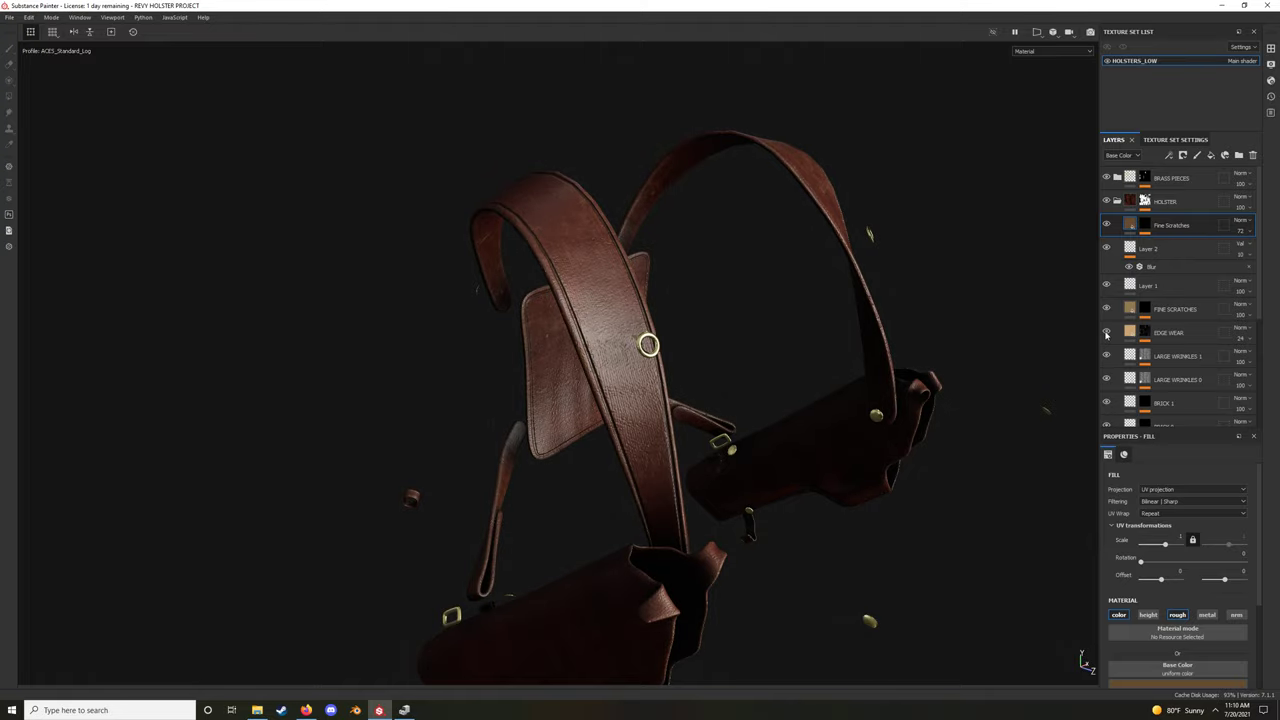
mouse_move(914, 486)
alt+mouse_down()
mouse_move(920, 320)
mouse_move(777, 373)
mouse_move(894, 354)
alt+mouse_up()
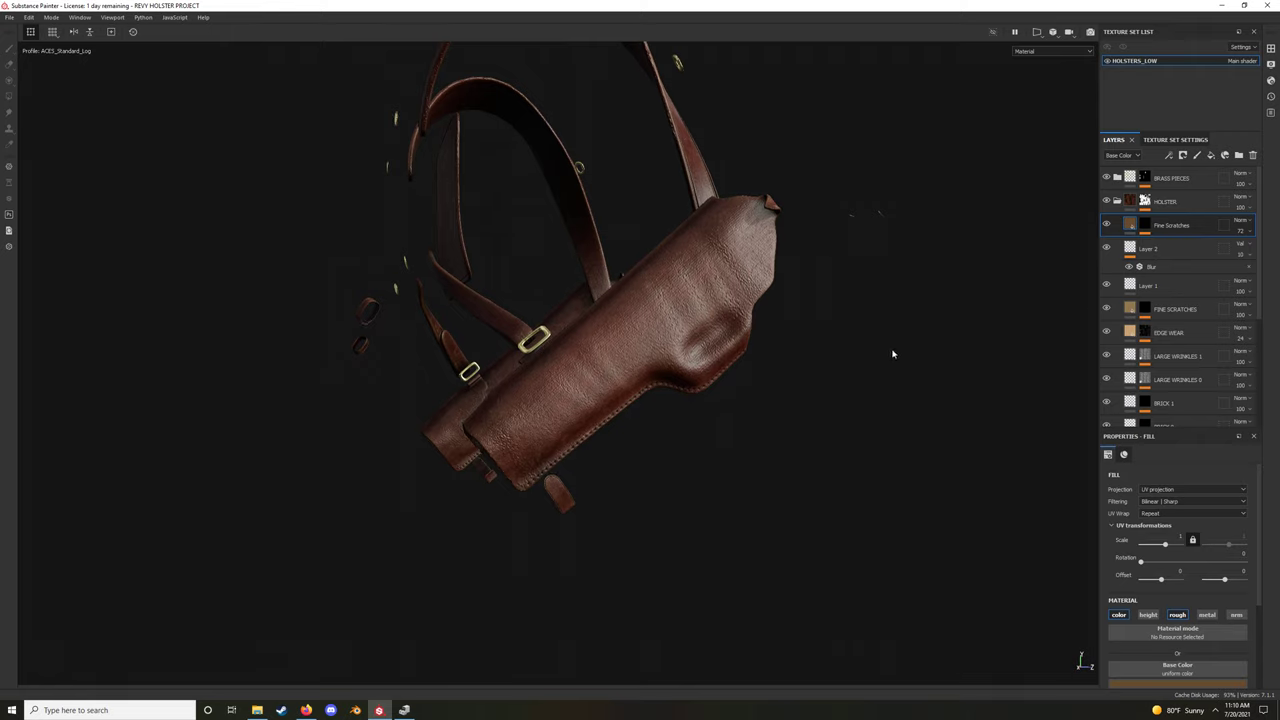
Toggle EDGE WEAR once more and inspect the pouch and chest-plate side up close
click(1106, 333)
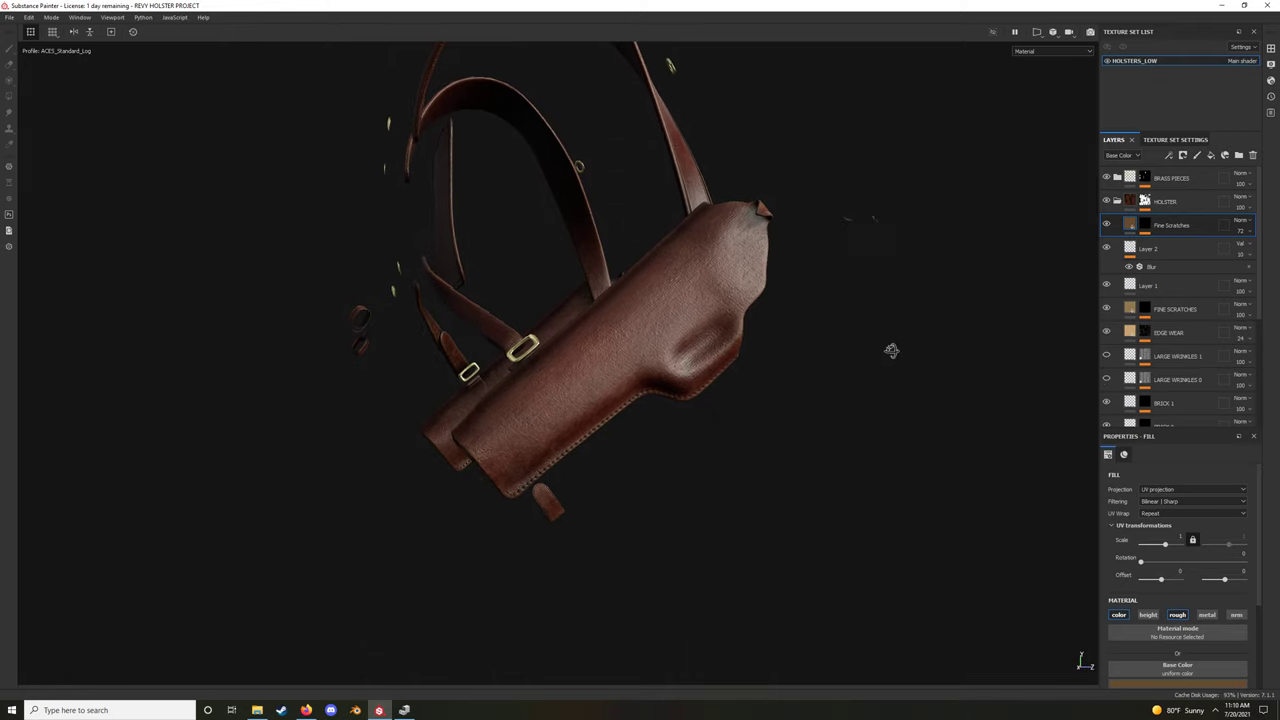
mouse_move(886, 351)
alt+mouse_down()
mouse_move(865, 384)
mouse_move(860, 374)
mouse_move(329, 449)
mouse_move(617, 471)
mouse_move(646, 443)
mouse_move(760, 431)
mouse_move(823, 491)
alt+mouse_up()
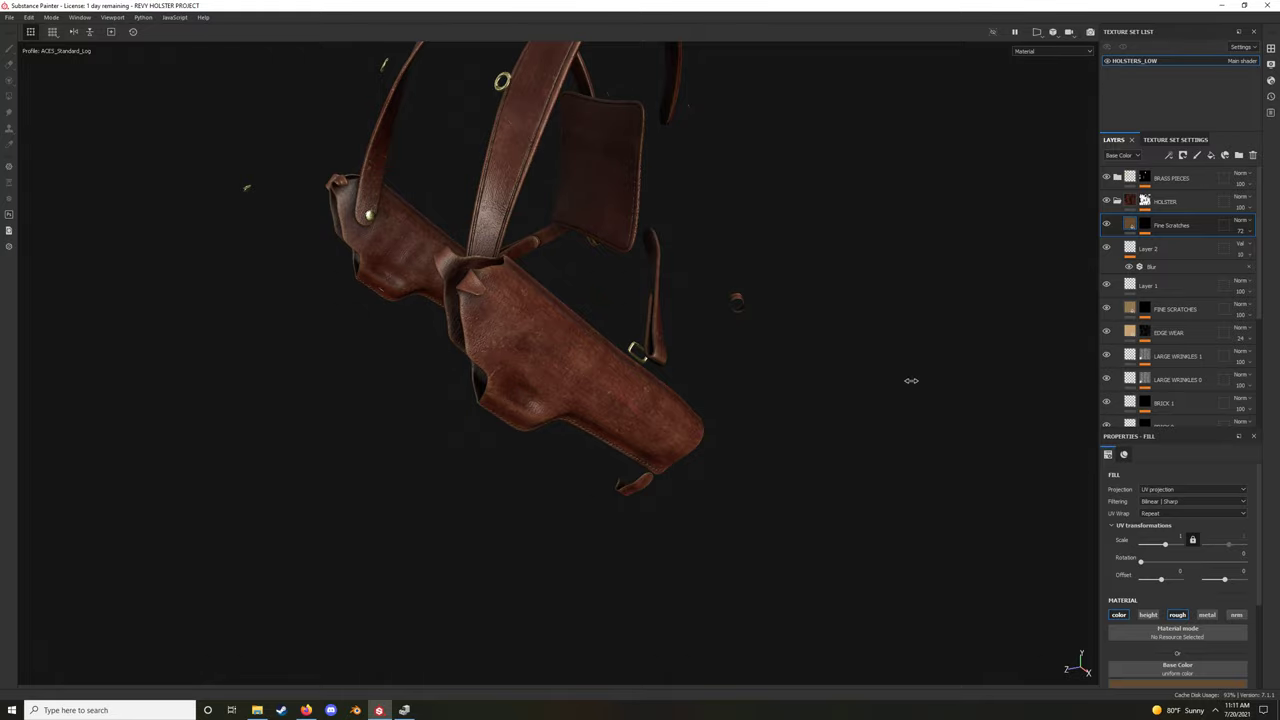
mouse_move(911, 380)
alt+mouse_down()
mouse_move(920, 369)
mouse_move(760, 309)
mouse_move(334, 280)
mouse_move(594, 417)
mouse_move(712, 366)
alt+mouse_up()
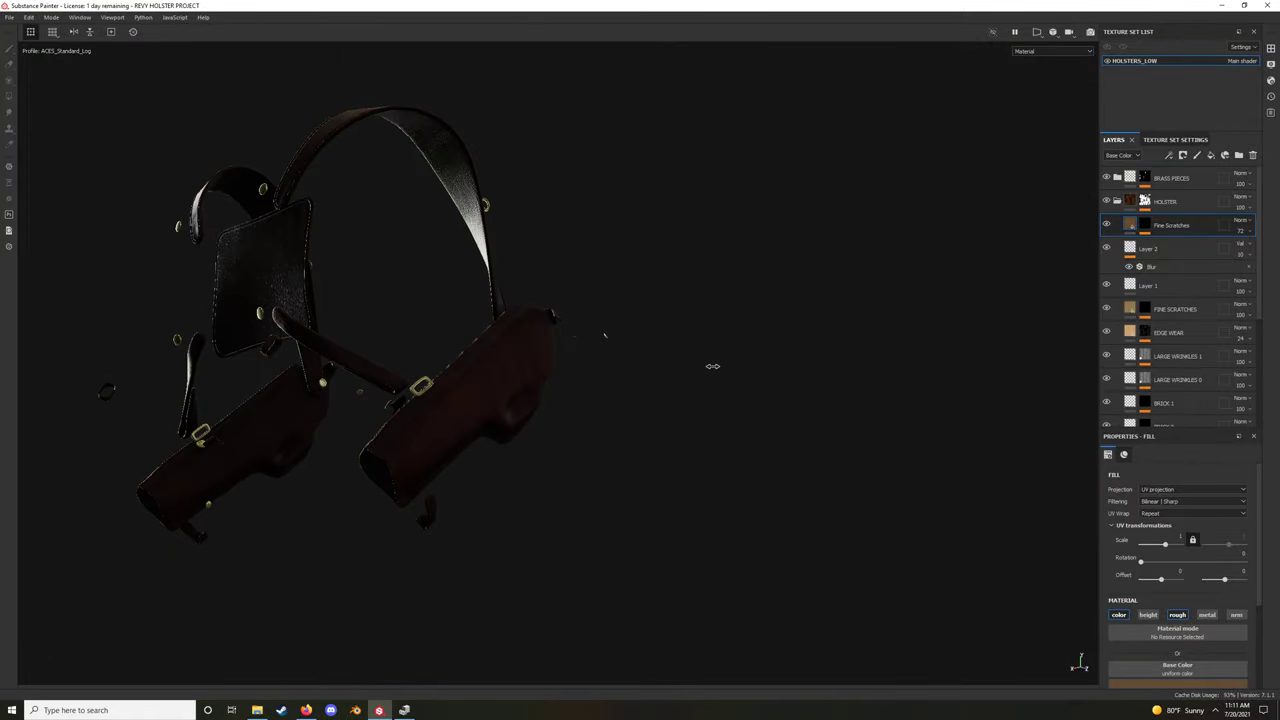
shift+right_drag(712, 366, 683, 374)
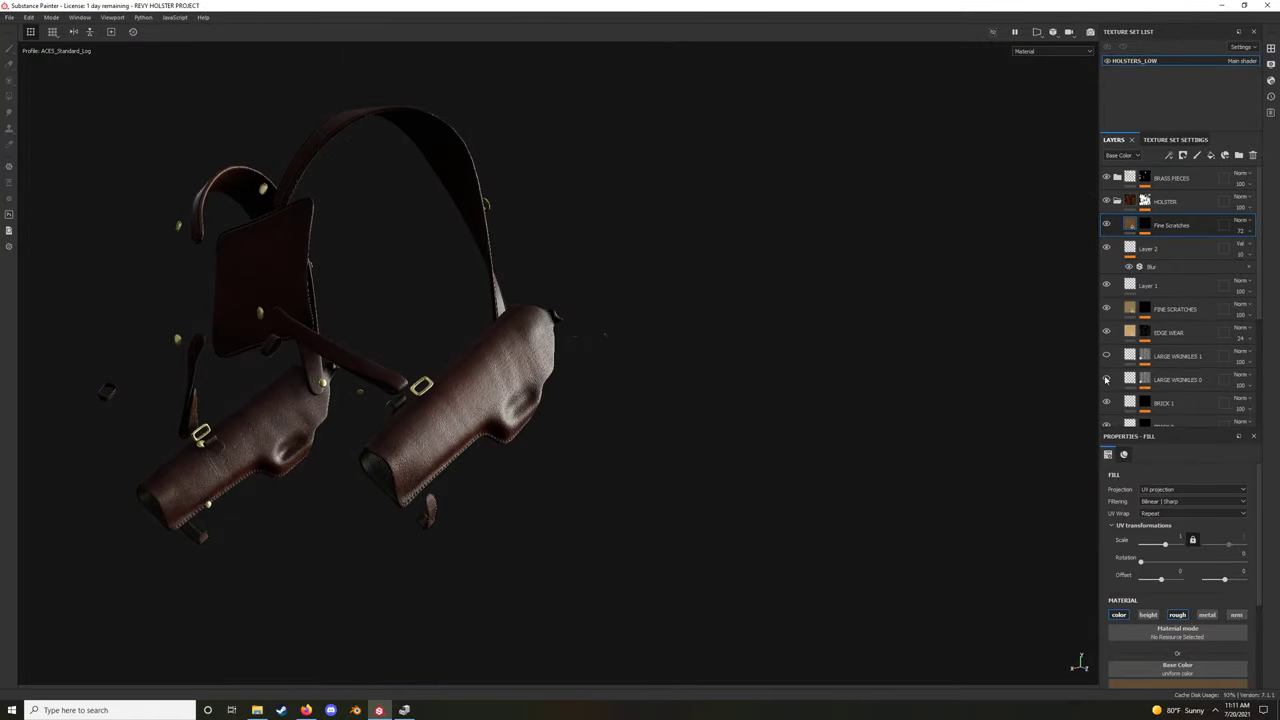
alt+drag(900, 370, 800, 371)
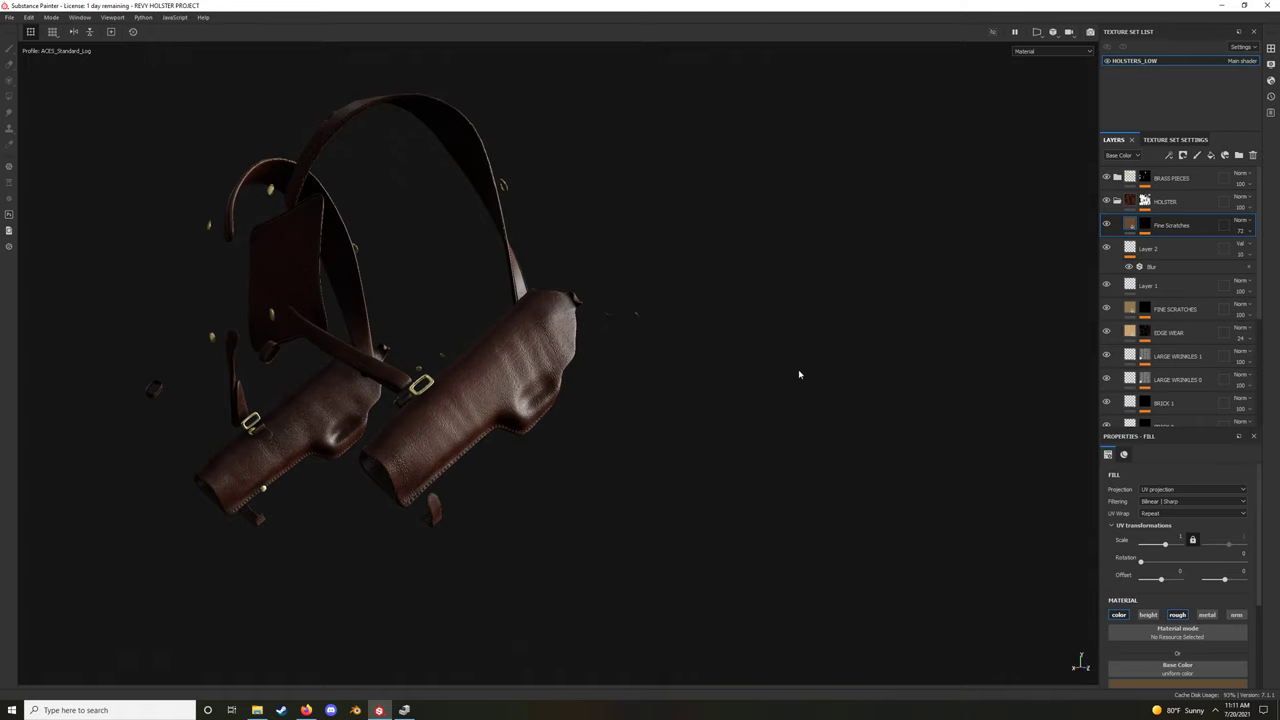
alt+right_drag(800, 371, 850, 355)
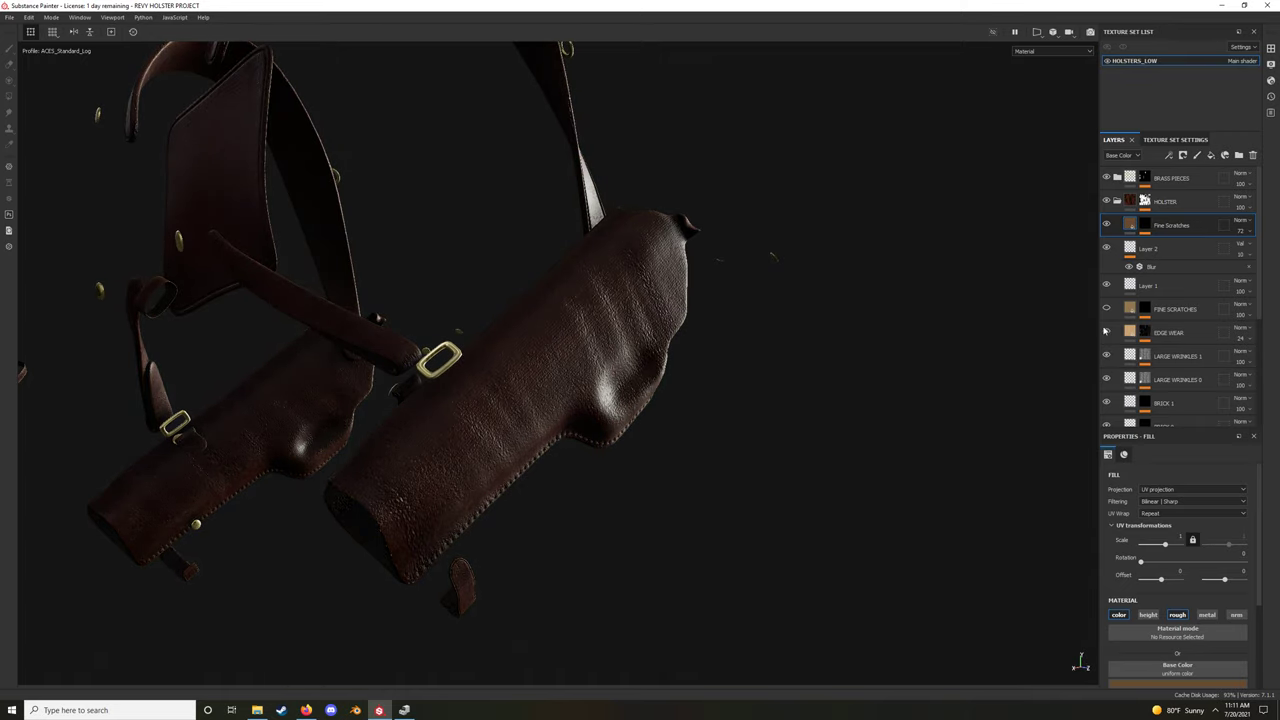
Hide and re-show LARGE WRINKLES 1, then orbit from the holster to the straps
click(1106, 356)
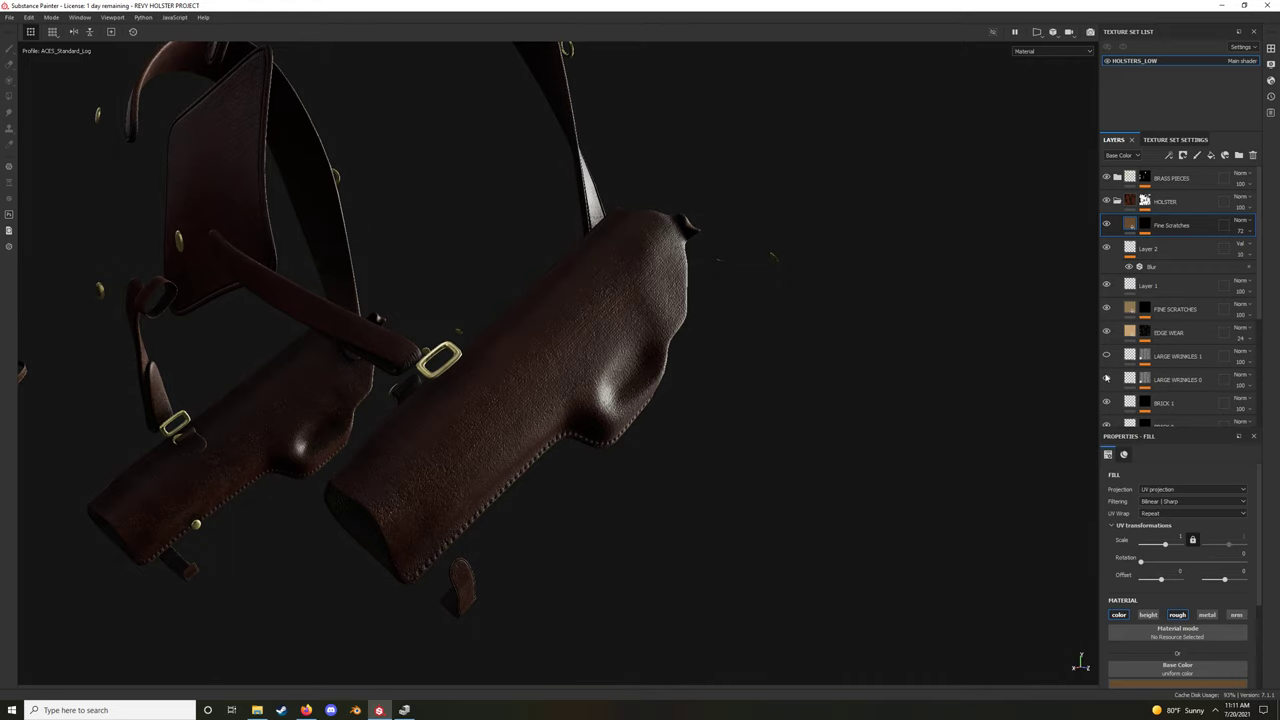
click(1106, 356)
key(alt+Tab)
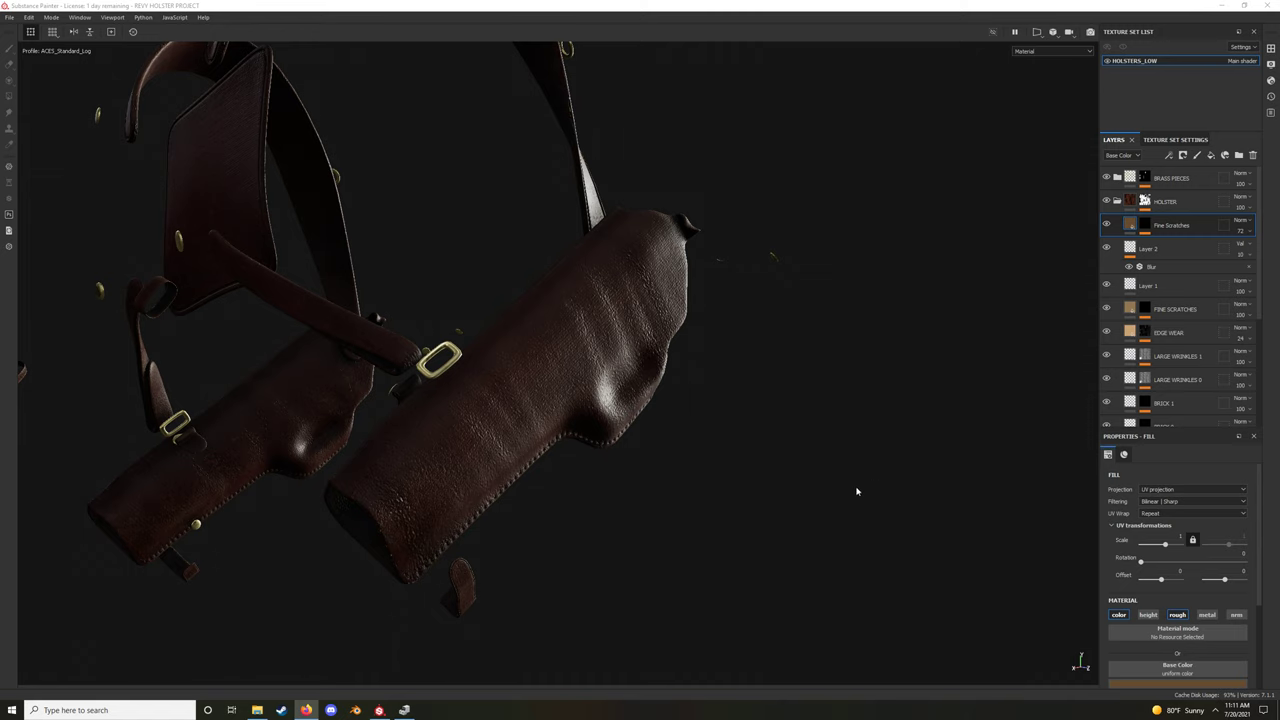
key(alt+Tab)
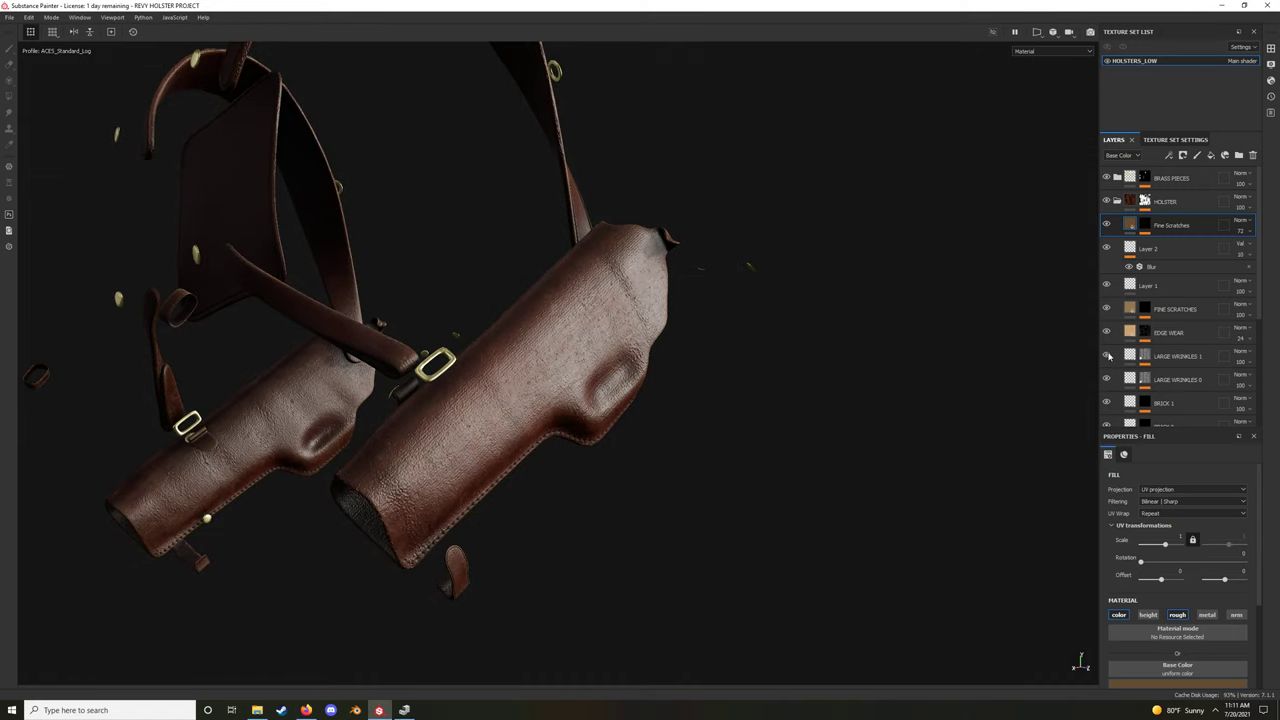
scroll(703, 400, up, 3)
scroll(829, 386, up, 3)
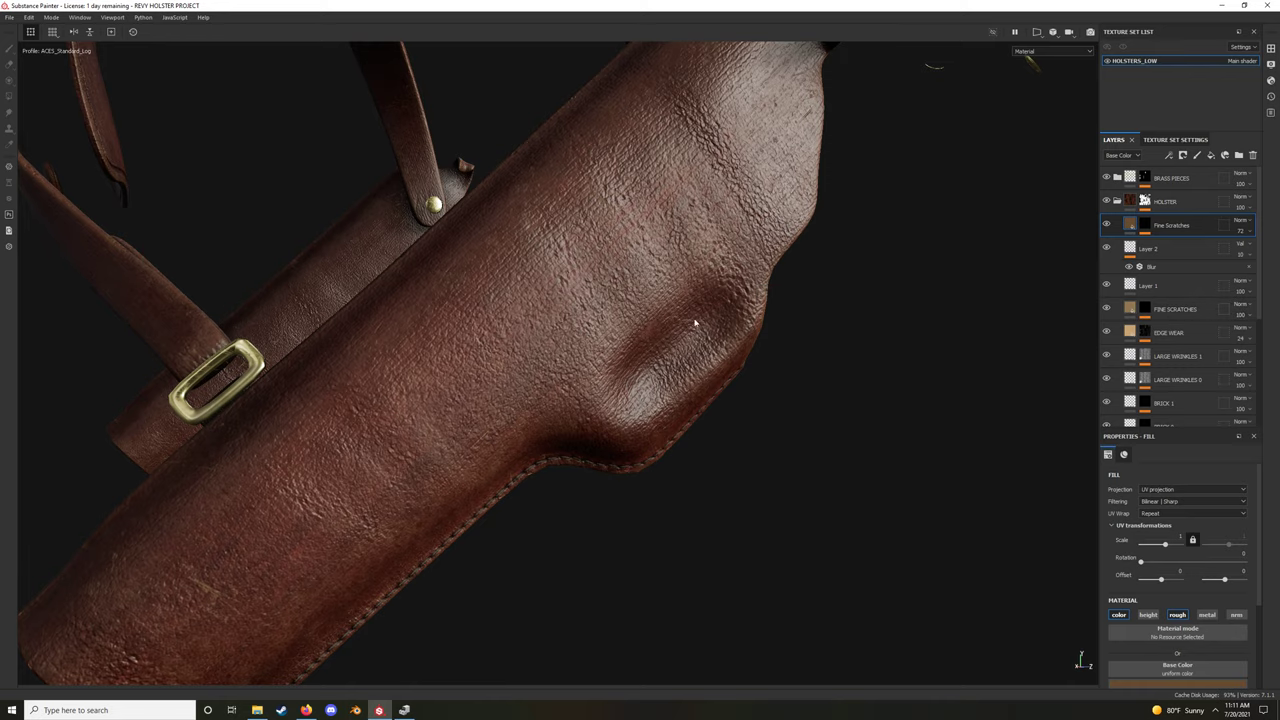
mouse_move(479, 267)
alt+mouse_down()
mouse_move(574, 349)
mouse_move(491, 266)
mouse_move(505, 428)
mouse_move(502, 343)
alt+mouse_up()
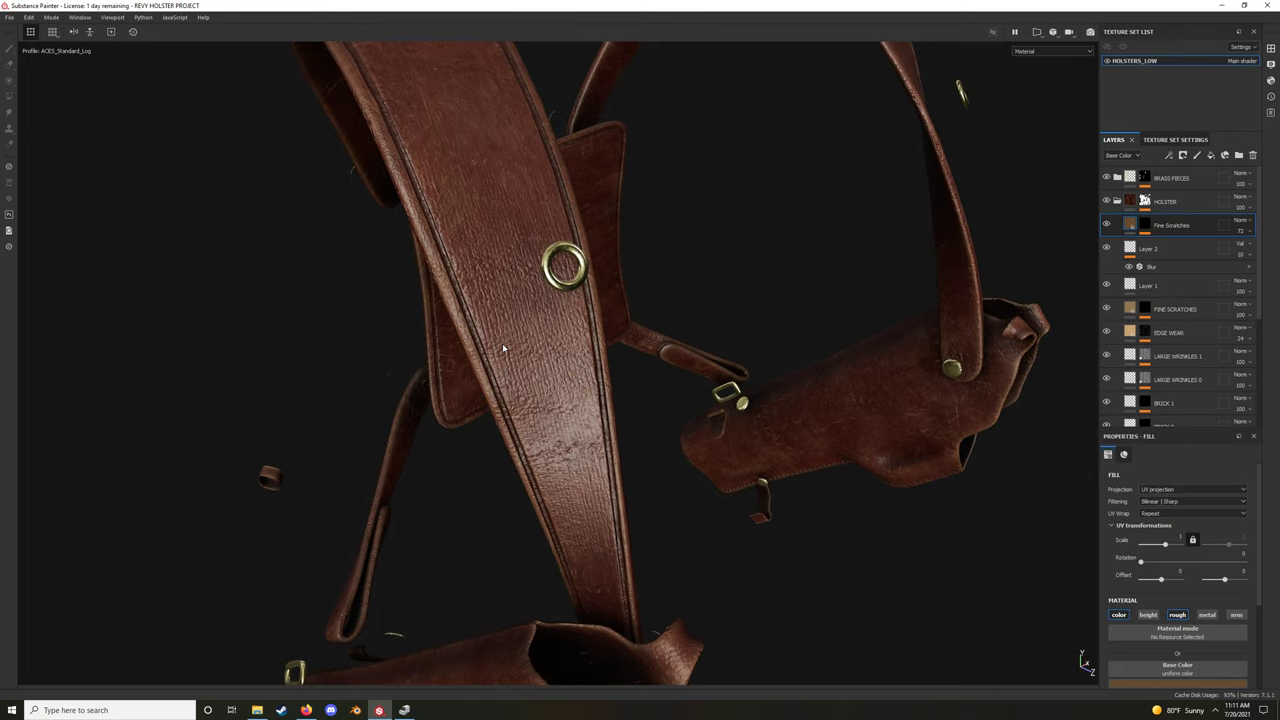
Hide the BRICK 1 layer and inspect the rig from the front and up close
click(1106, 402)
mouse_move(777, 406)
alt+mouse_down()
mouse_move(726, 380)
mouse_move(776, 369)
alt+mouse_up()
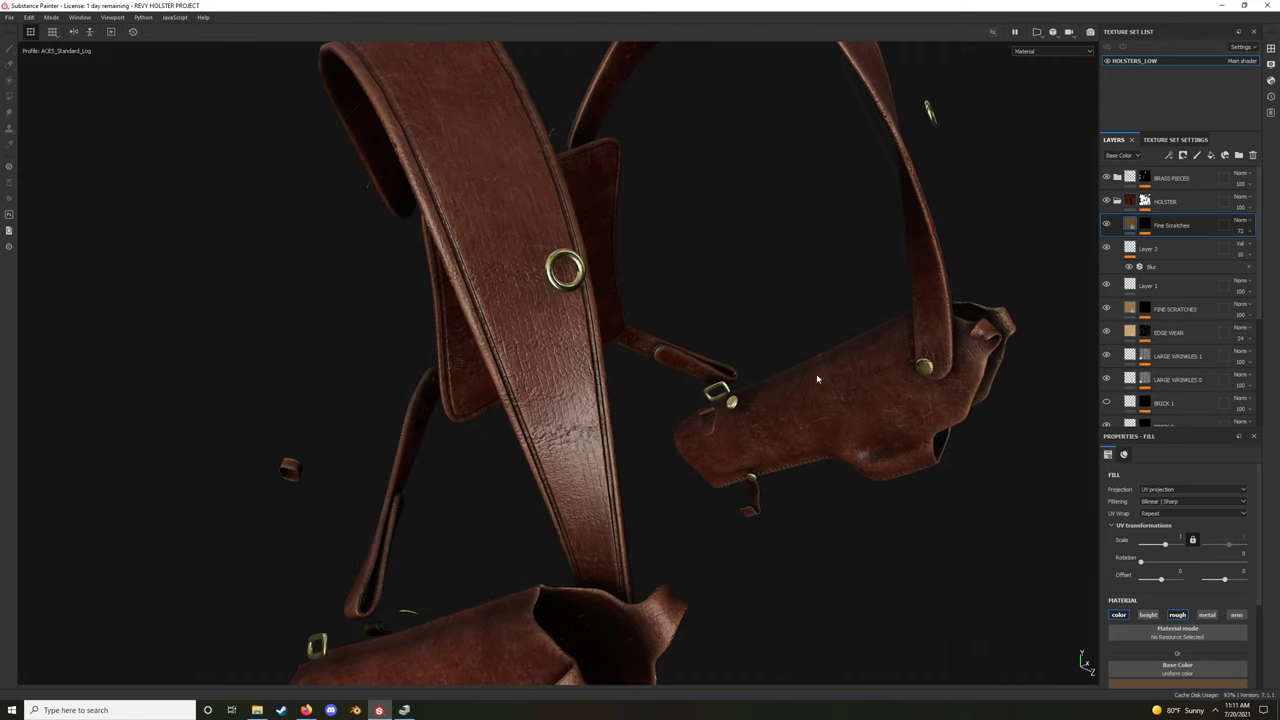
scroll(1109, 405, down, 1)
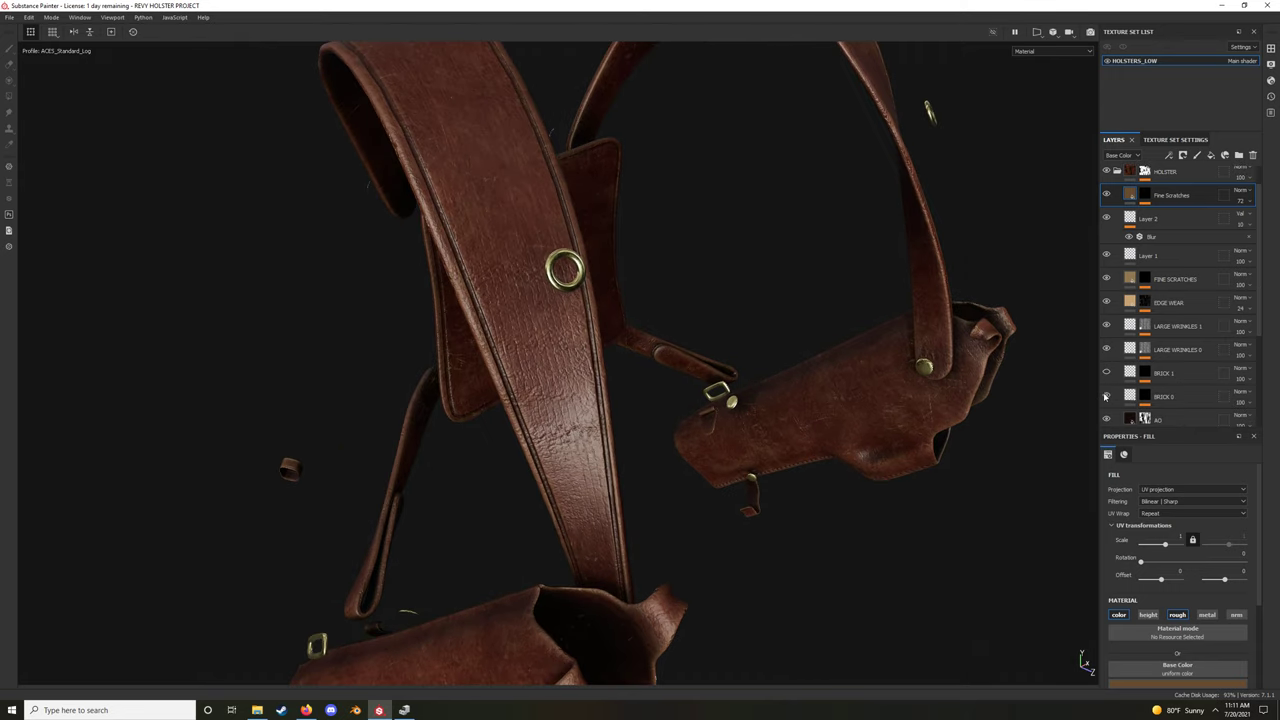
scroll(857, 365, down, 2)
mouse_move(857, 365)
alt+mouse_down()
mouse_move(762, 359)
mouse_move(463, 434)
mouse_move(669, 443)
alt+mouse_up()
scroll(669, 443, up, 4)
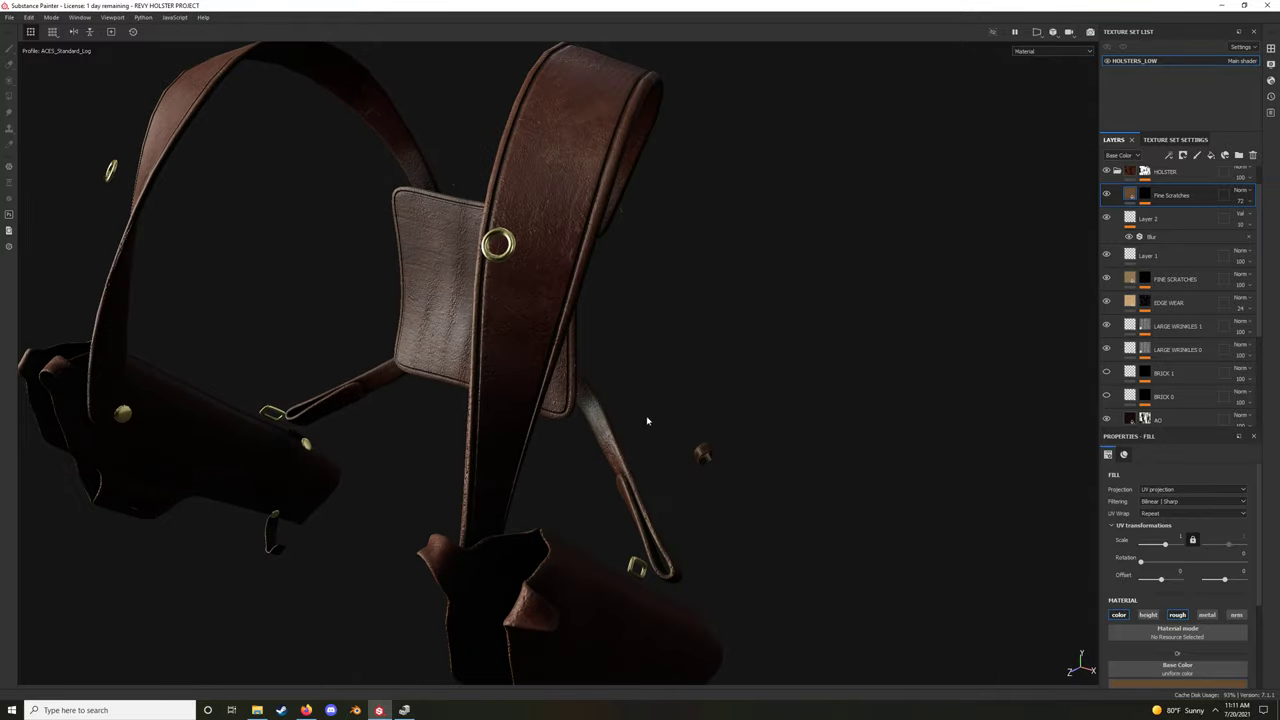
shift+right_drag(691, 449, 705, 397)
mouse_move(705, 397)
alt+mouse_down()
mouse_move(686, 343)
mouse_move(648, 380)
mouse_move(977, 381)
alt+mouse_up()
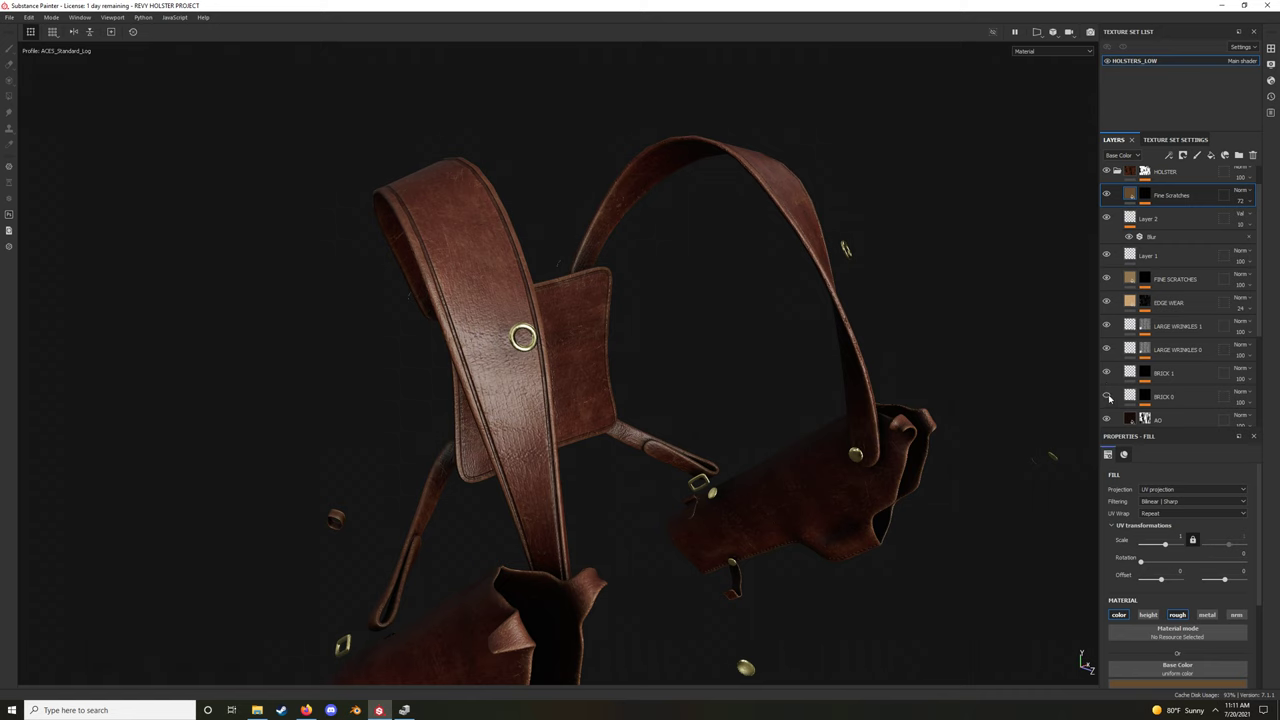
scroll(773, 413, up, 3)
alt+drag(757, 407, 1002, 410)
Expand BRICK 1 and BRICK 0 to view their effects and check BRICK 1's blending
click(1148, 372)
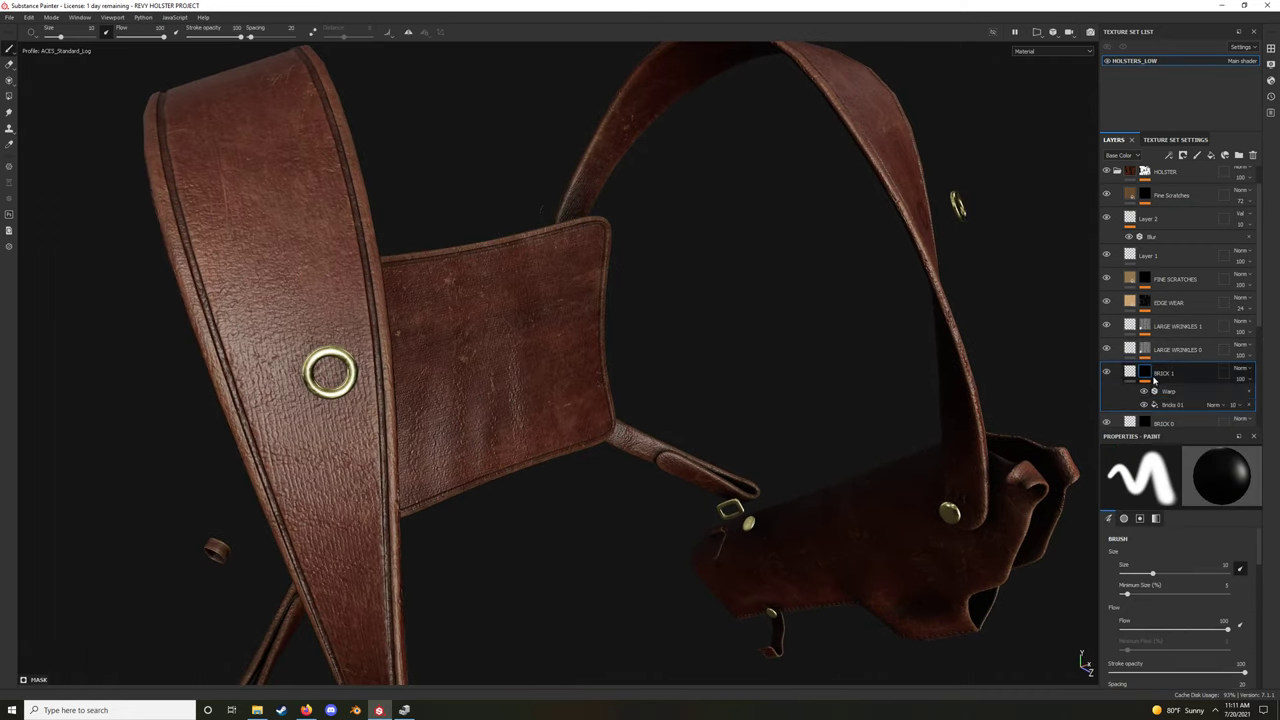
scroll(1150, 380, down, 2)
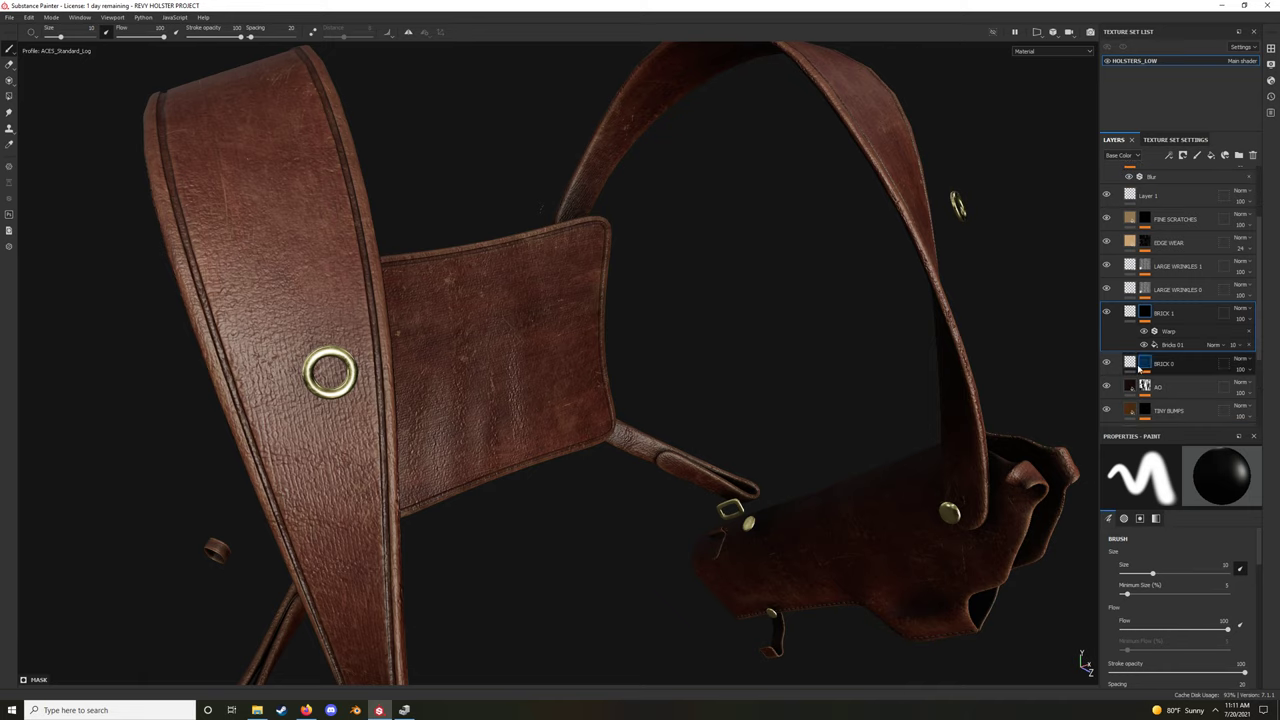
click(1145, 363)
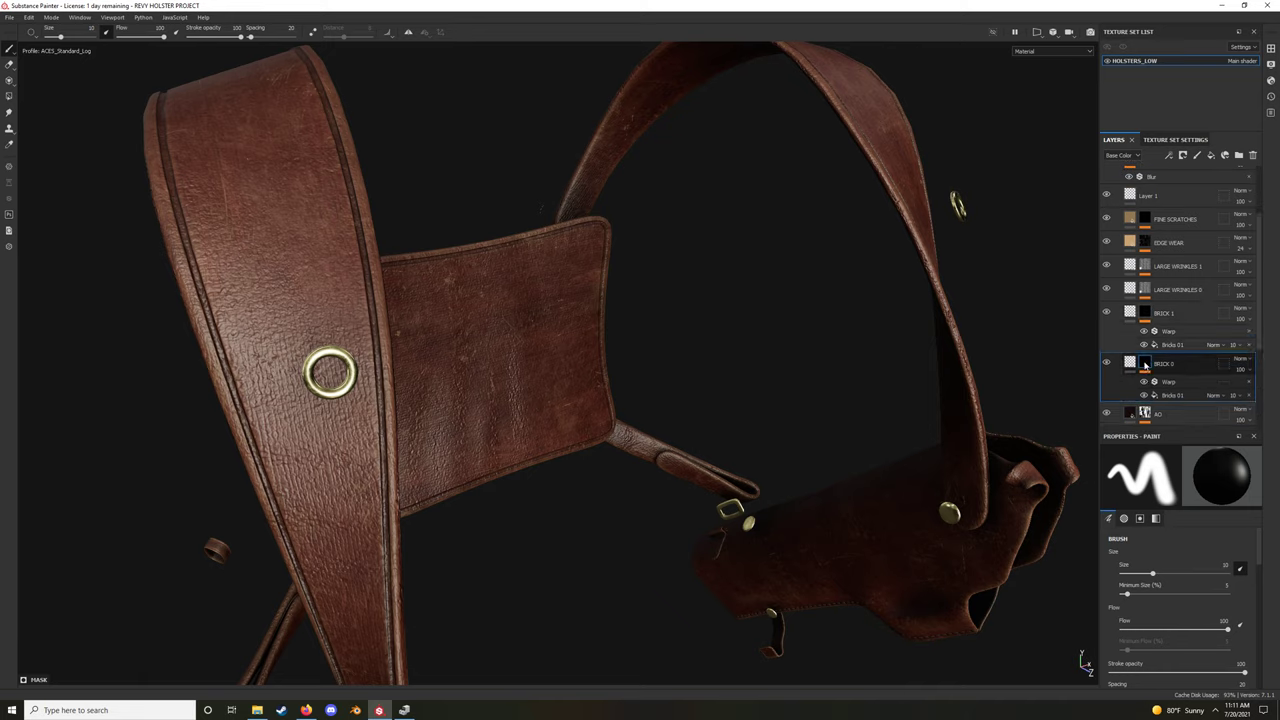
click(1145, 313)
scroll(1144, 353, down, 2)
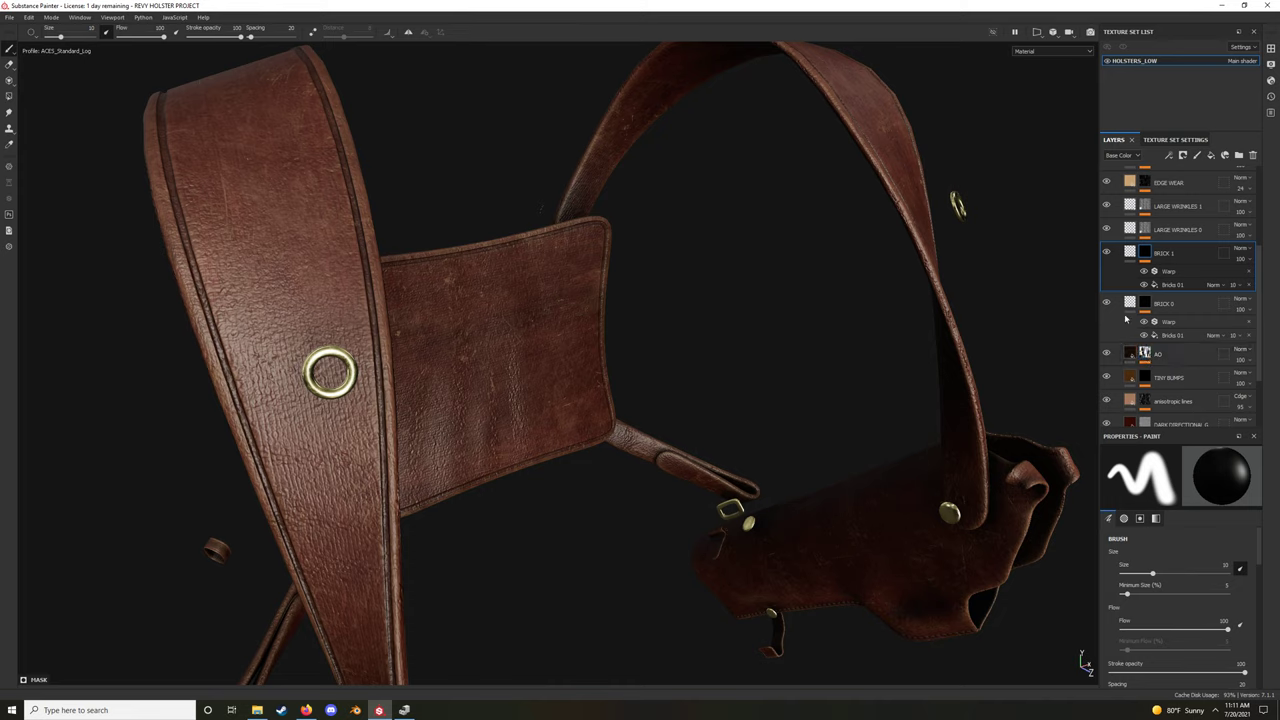
double_click(1160, 254)
click(1239, 259)
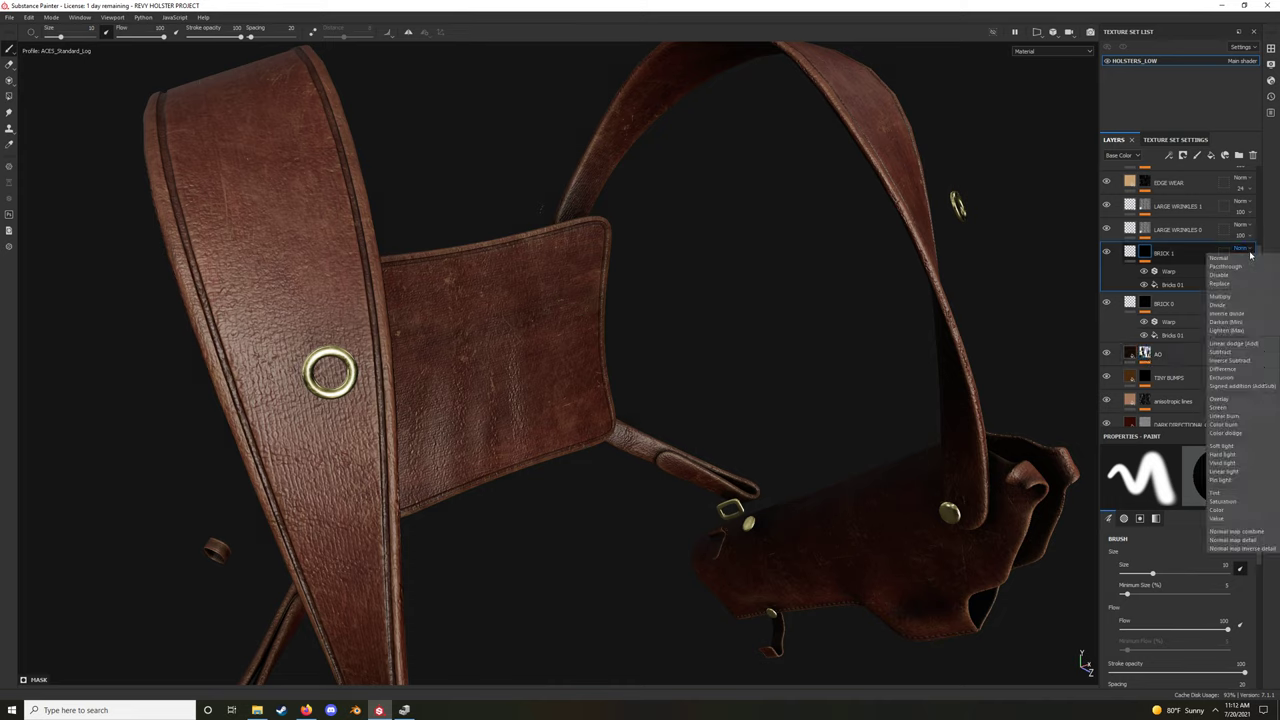
click(1128, 270)
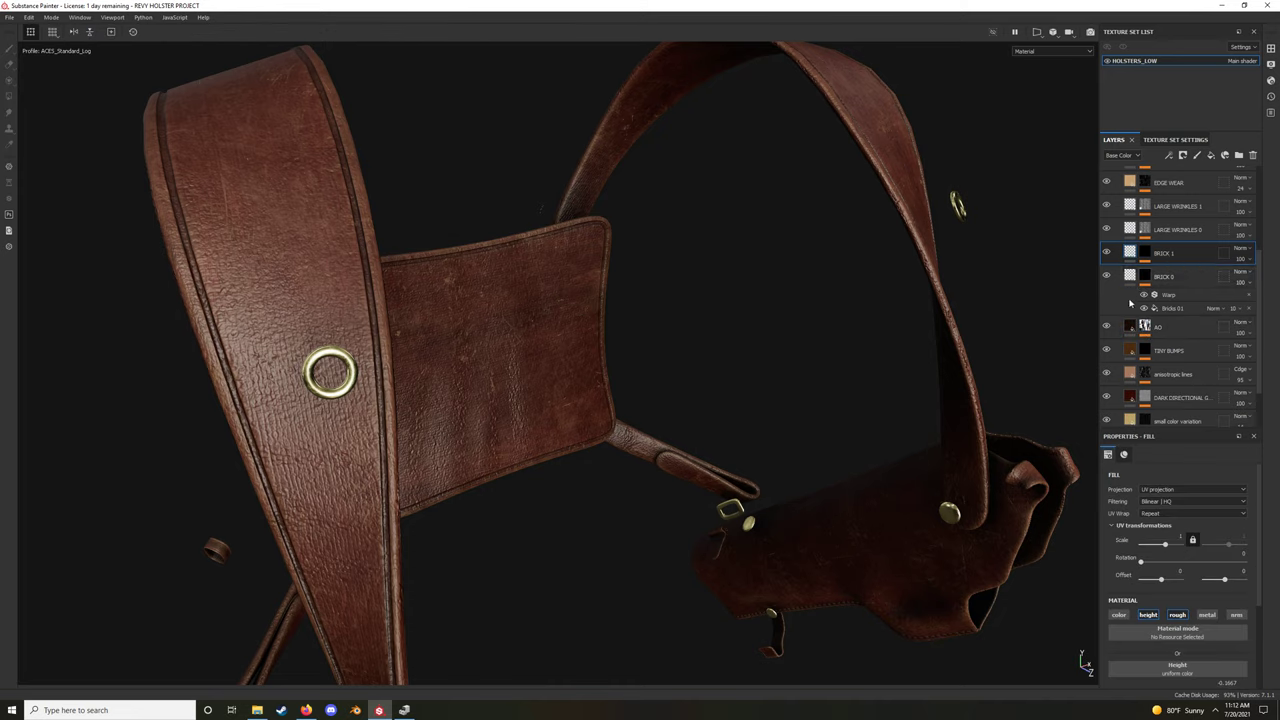
Hide and restore the AO layer, then expand its Paint, Levels and Fill effects
click(1106, 326)
scroll(686, 372, down, 5)
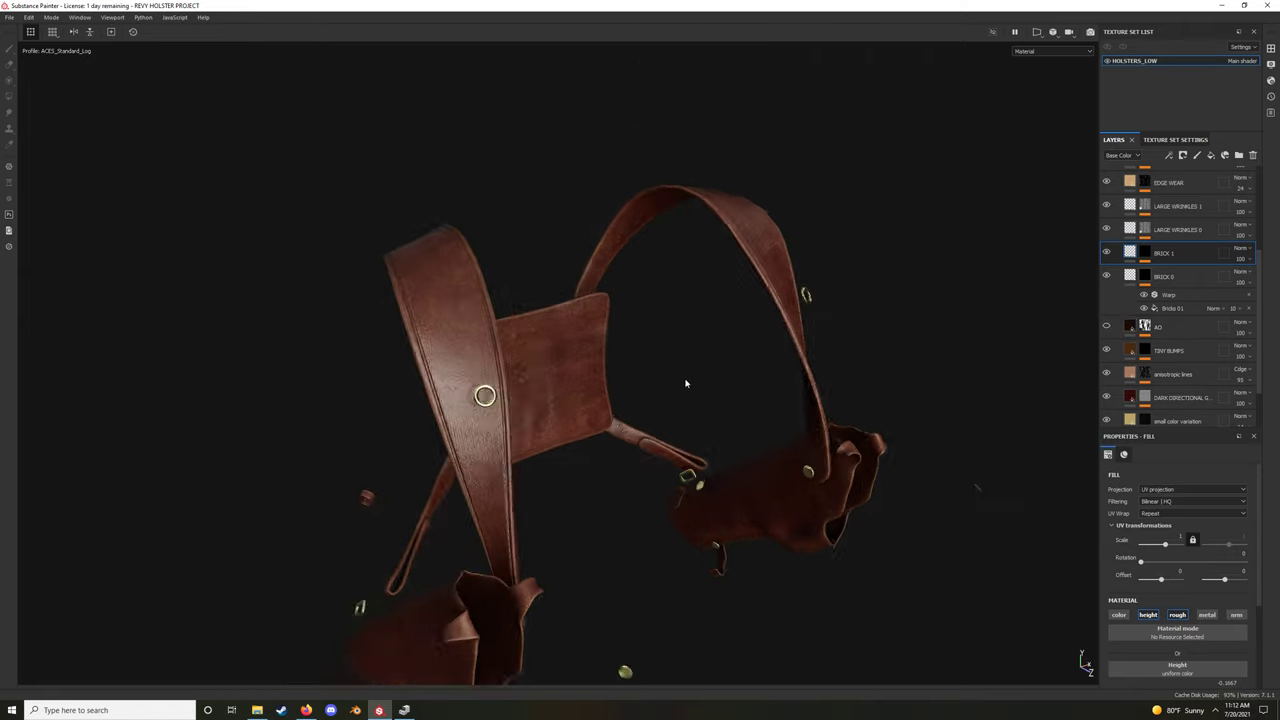
click(1106, 326)
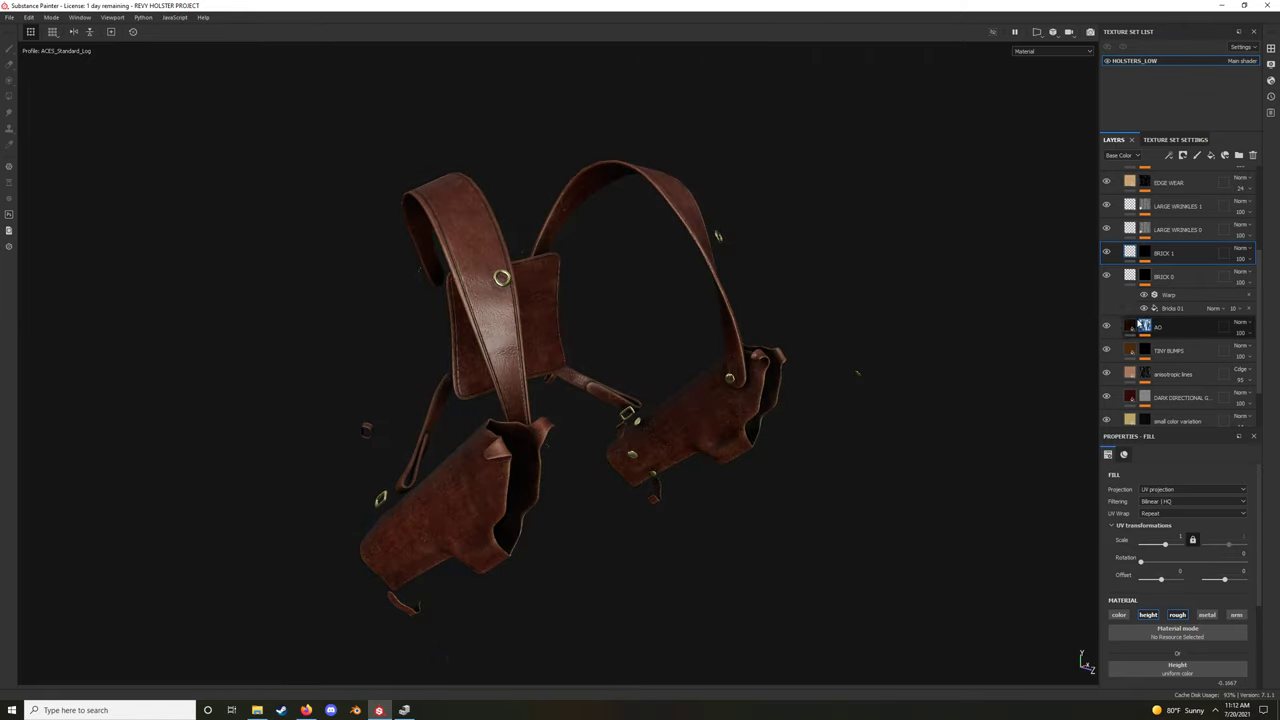
click(1155, 328)
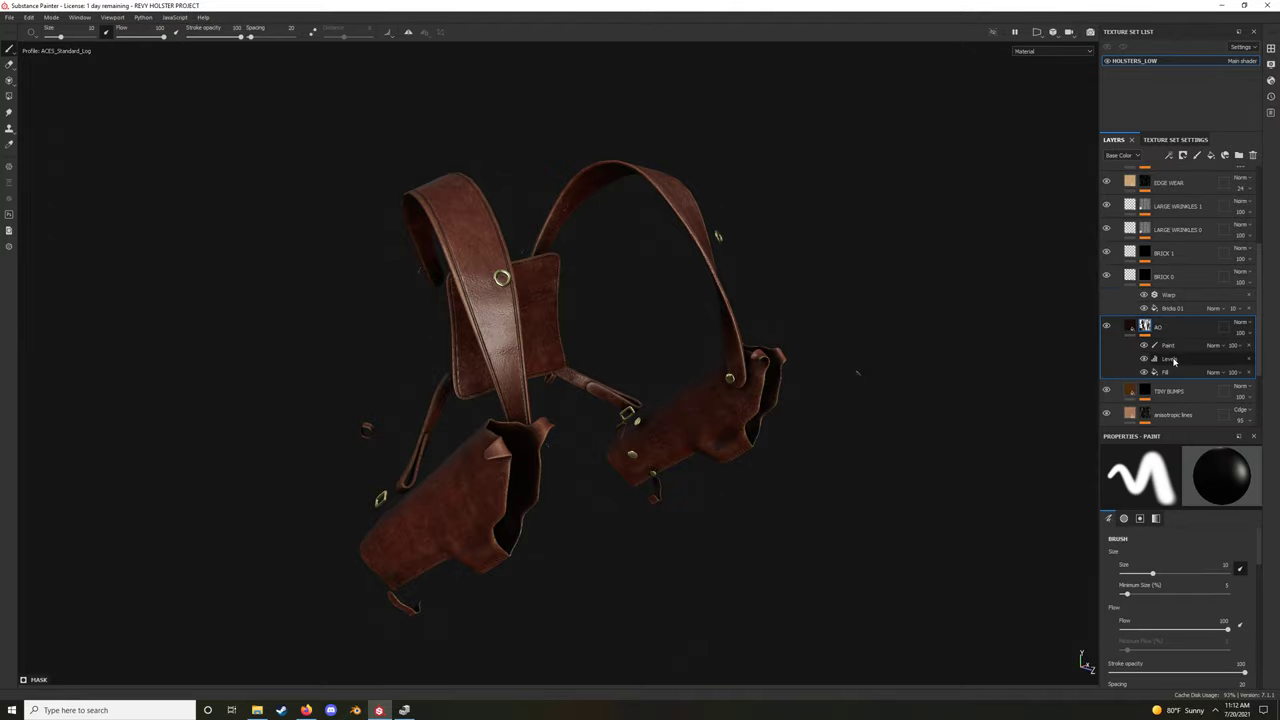
click(1206, 362)
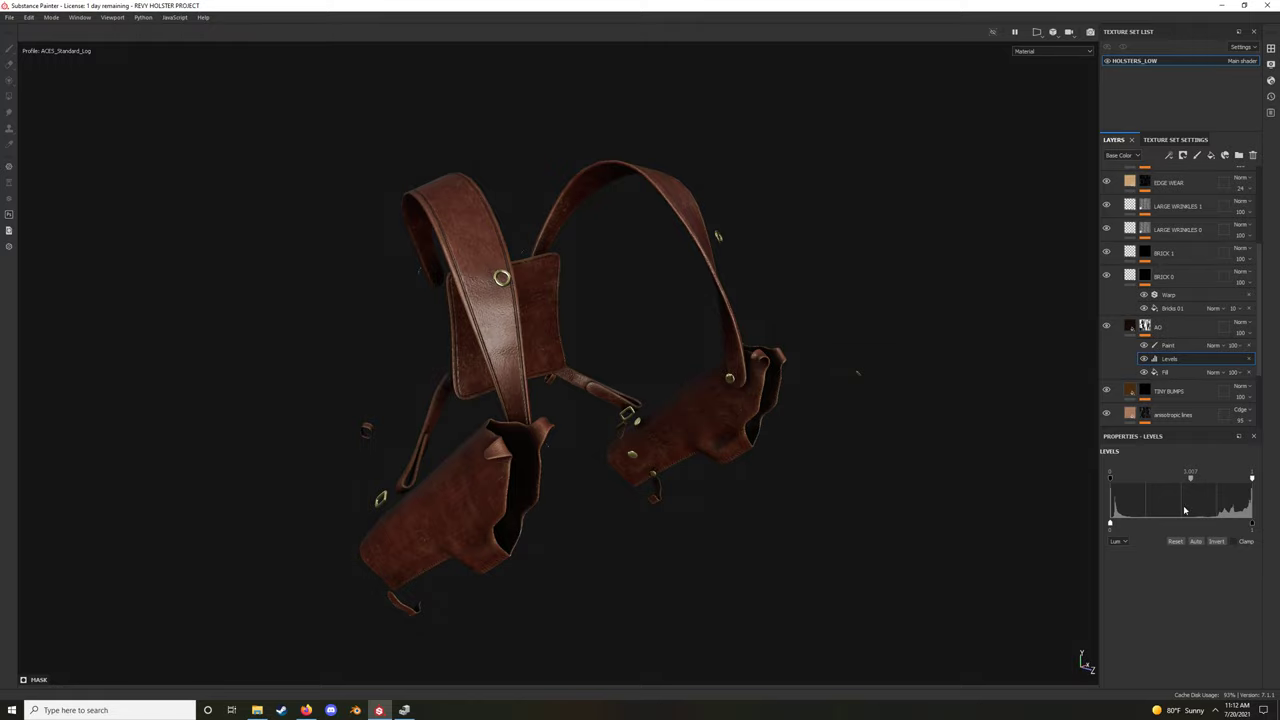
alt+drag(720, 495, 680, 493)
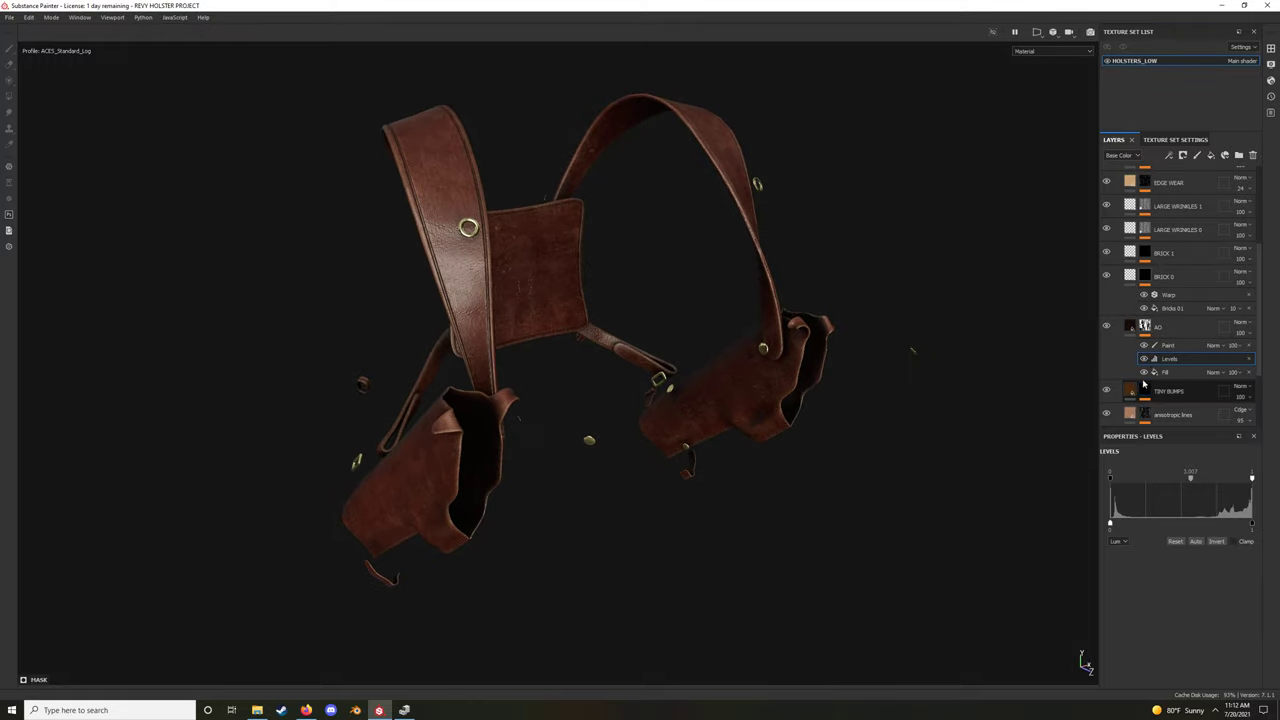
scroll(634, 386, up, 4)
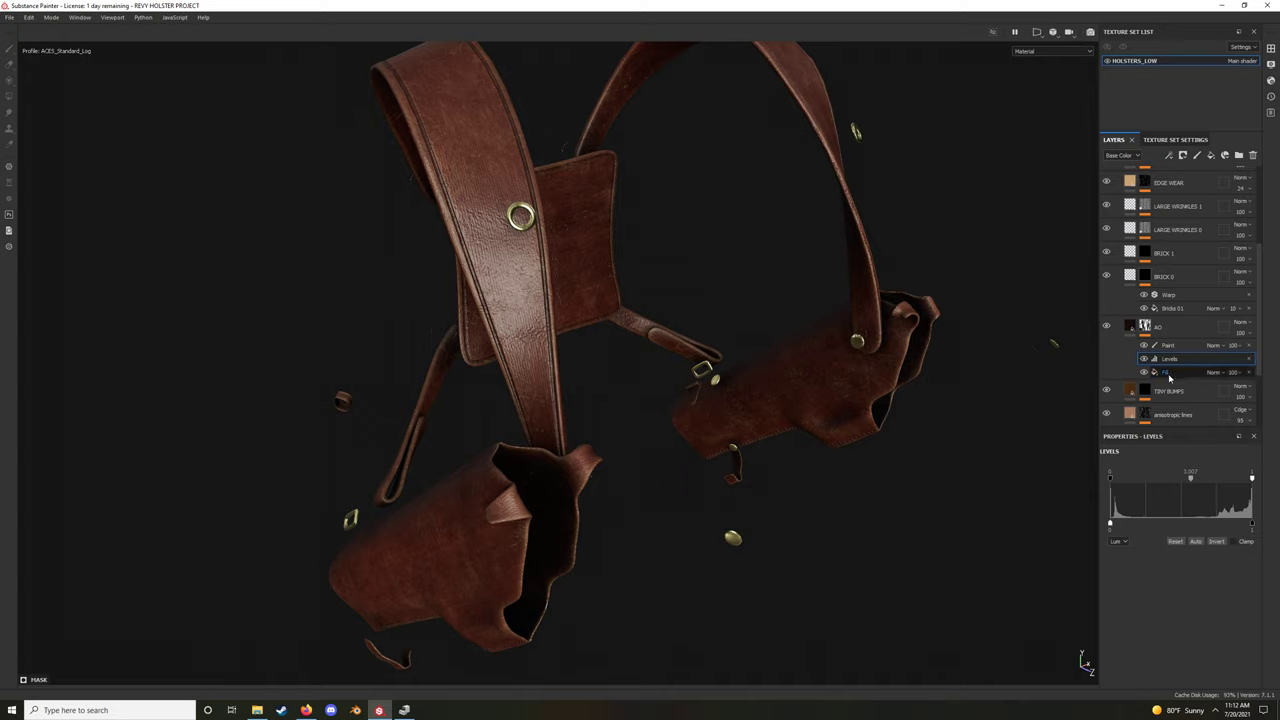
click(1168, 373)
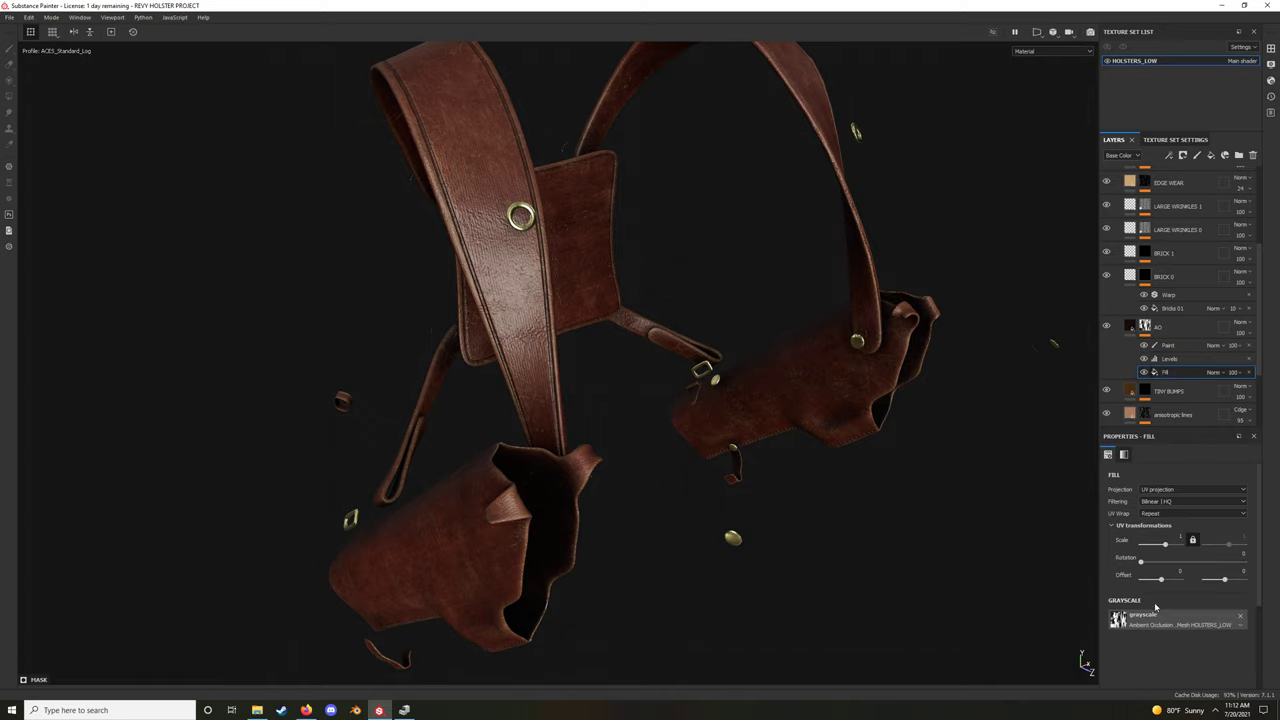
click(1170, 345)
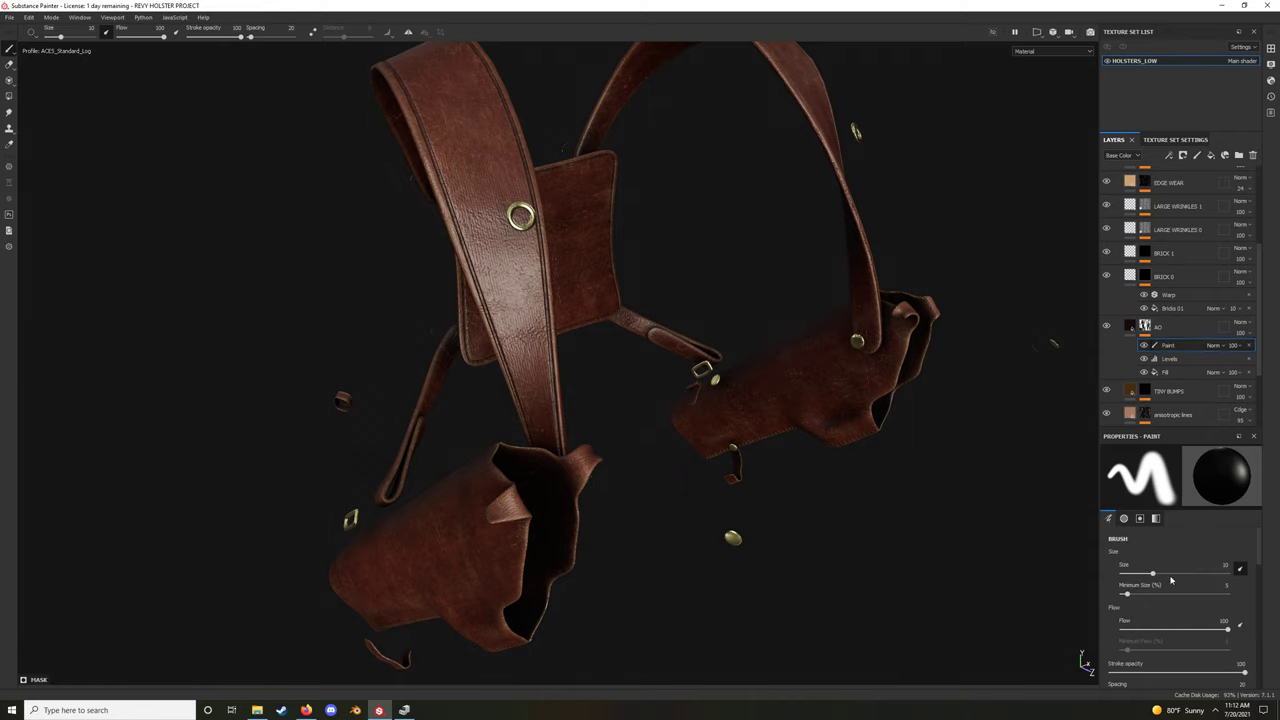
click(1156, 518)
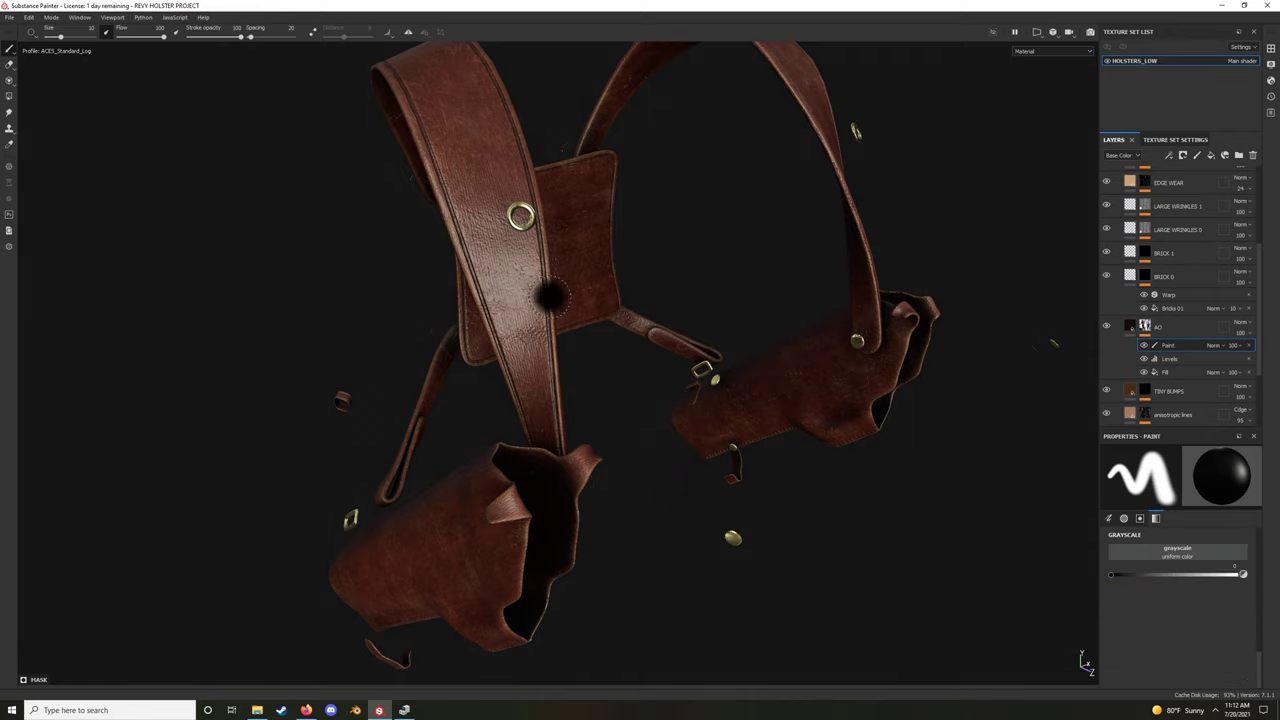
alt+drag(466, 157, 412, 195)
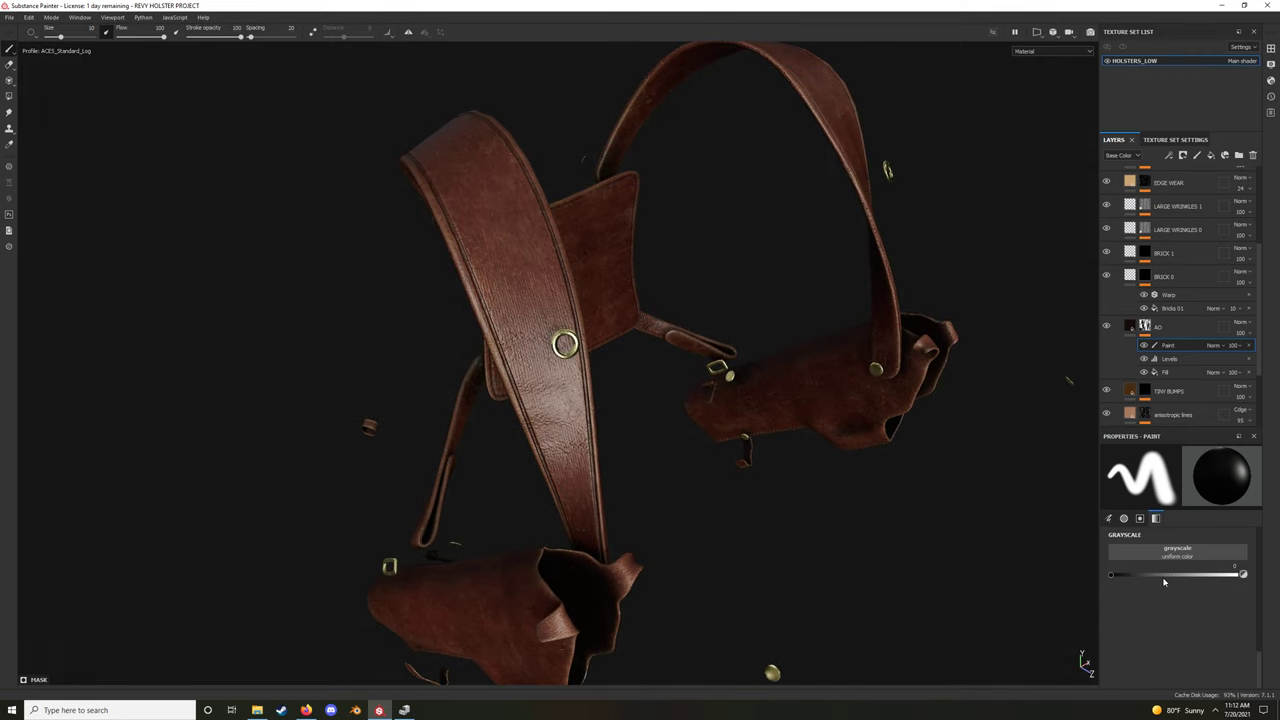
drag(1207, 575, 1243, 575)
drag(455, 205, 555, 505)
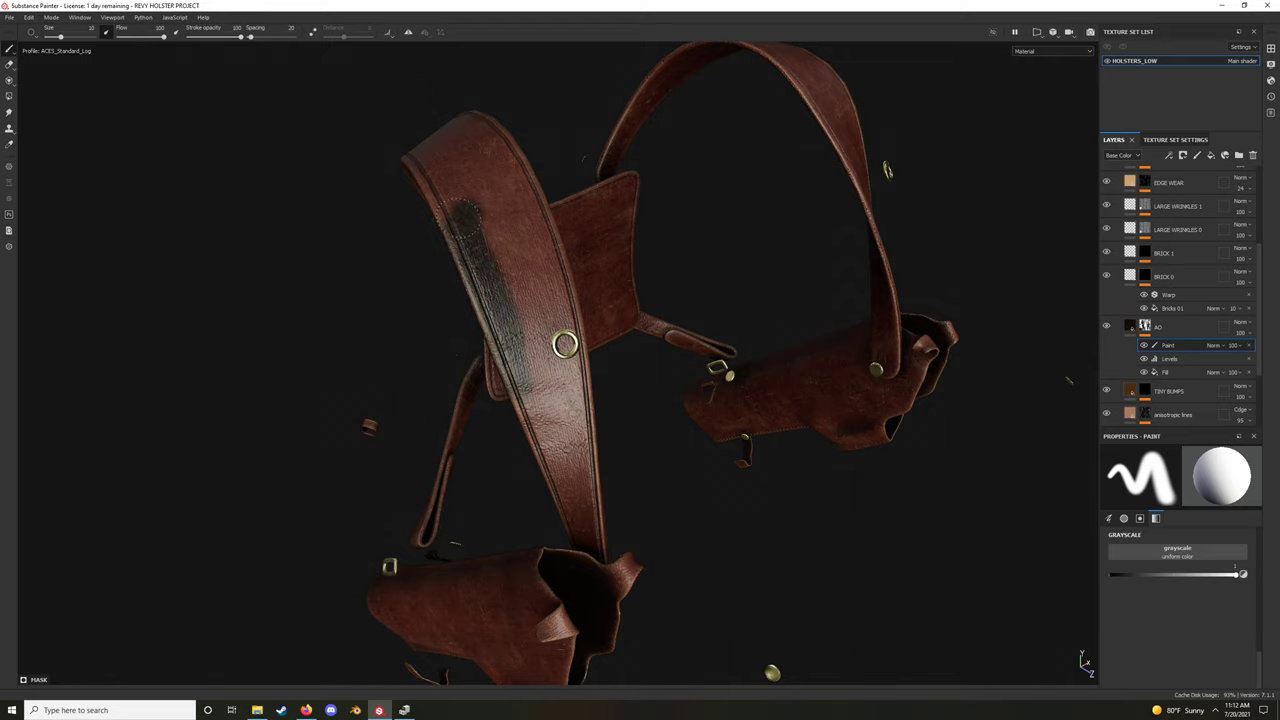
mouse_move(717, 441)
alt+mouse_down()
mouse_move(772, 349)
mouse_move(903, 537)
alt+mouse_up()
key(ctrl+z)
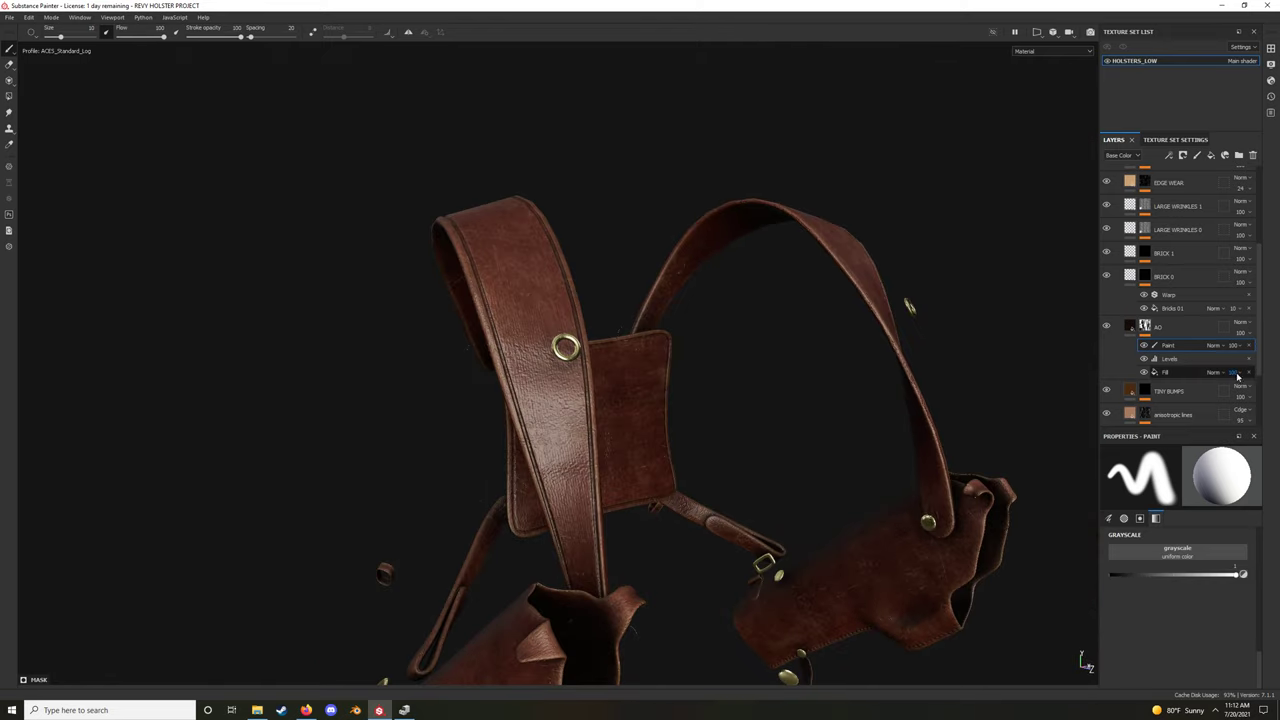
scroll(1183, 372, down, 1)
scroll(1183, 372, up, 1)
mouse_move(874, 286)
alt+mouse_down()
mouse_move(835, 383)
mouse_move(723, 434)
alt+mouse_up()
alt+right_drag(723, 434, 623, 343)
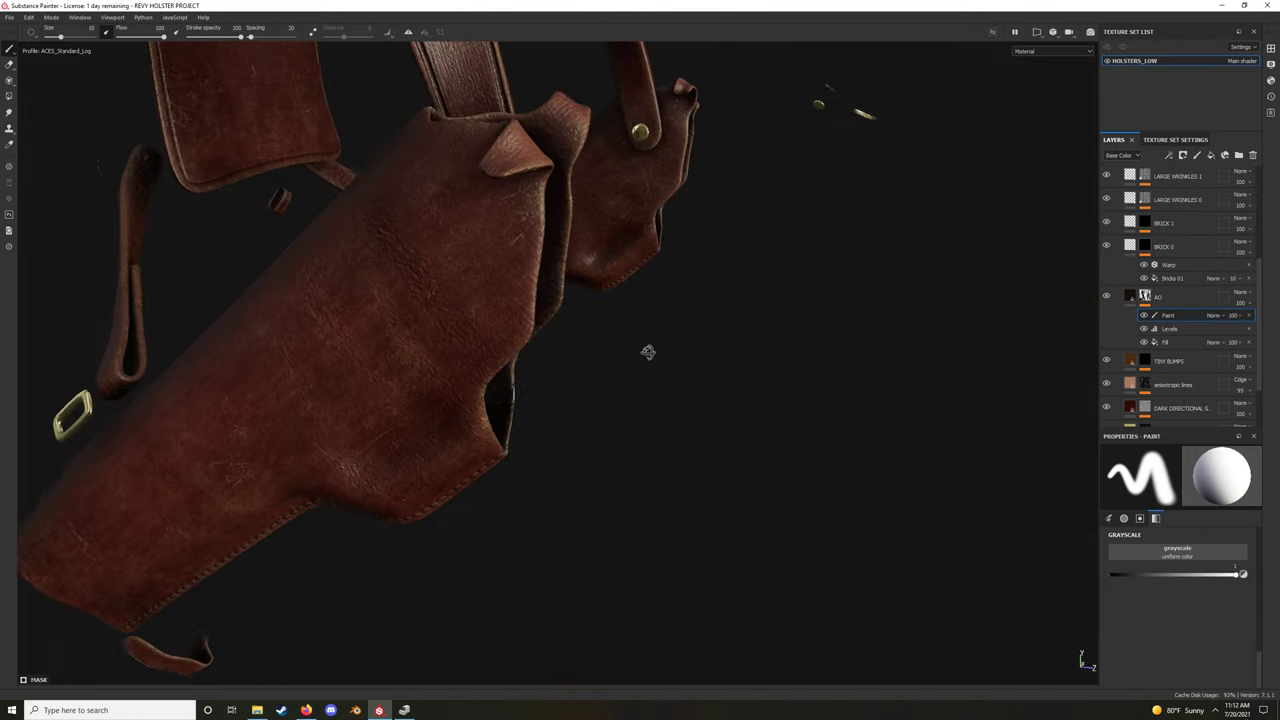
alt+drag(646, 351, 1080, 383)
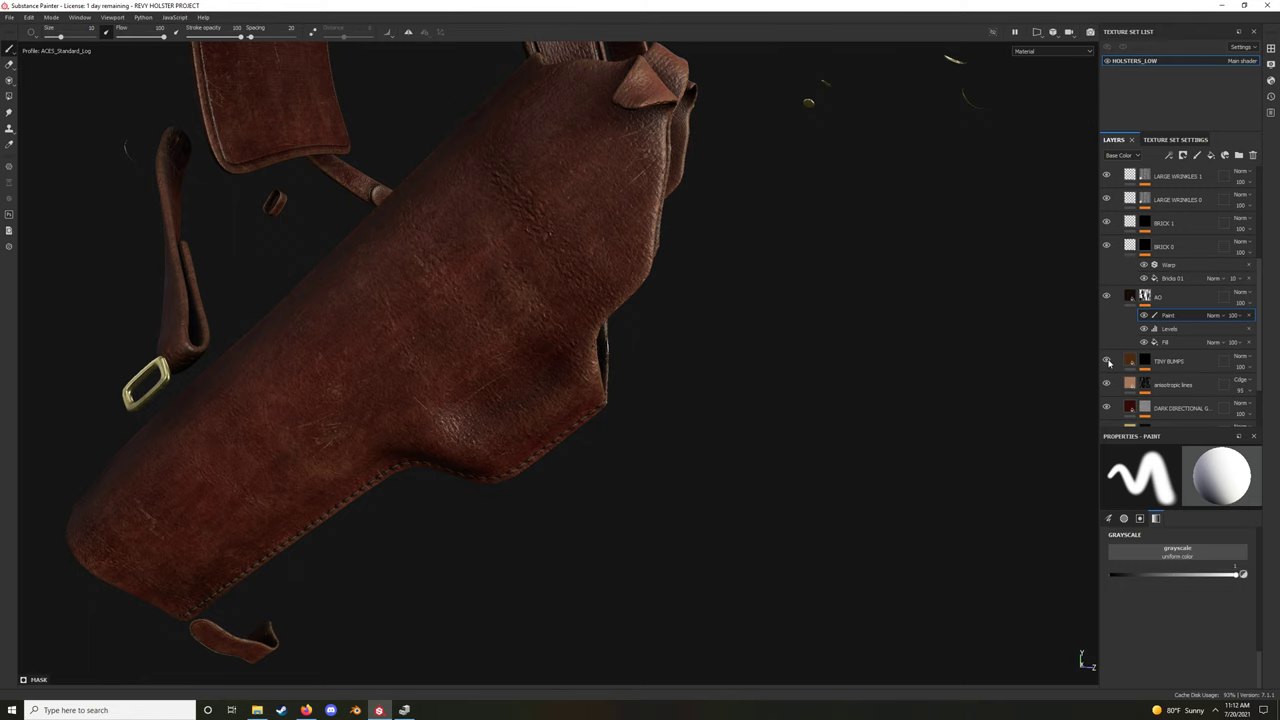
mouse_move(879, 349)
alt+mouse_down()
mouse_move(959, 329)
mouse_move(829, 420)
mouse_move(806, 394)
mouse_move(897, 376)
alt+mouse_up()
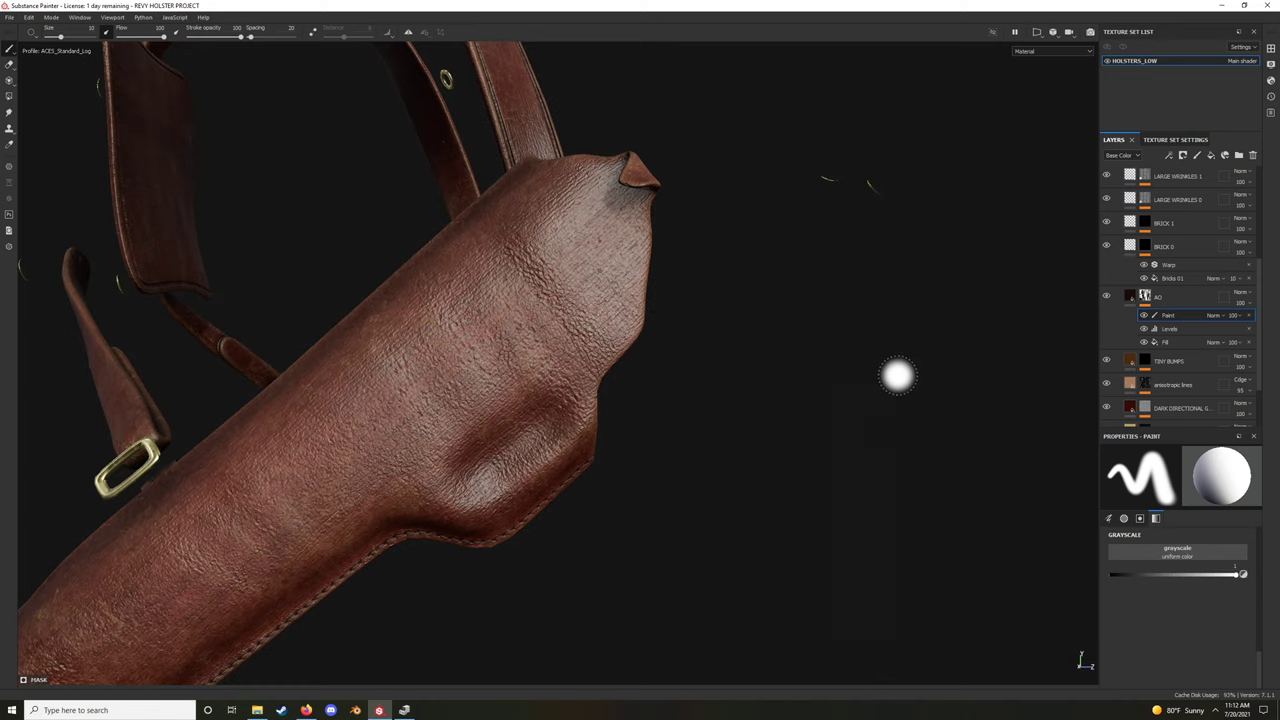
Expand TINY BUMPS and isolate the anisotropic lines mask with brush size 0.1
click(1151, 362)
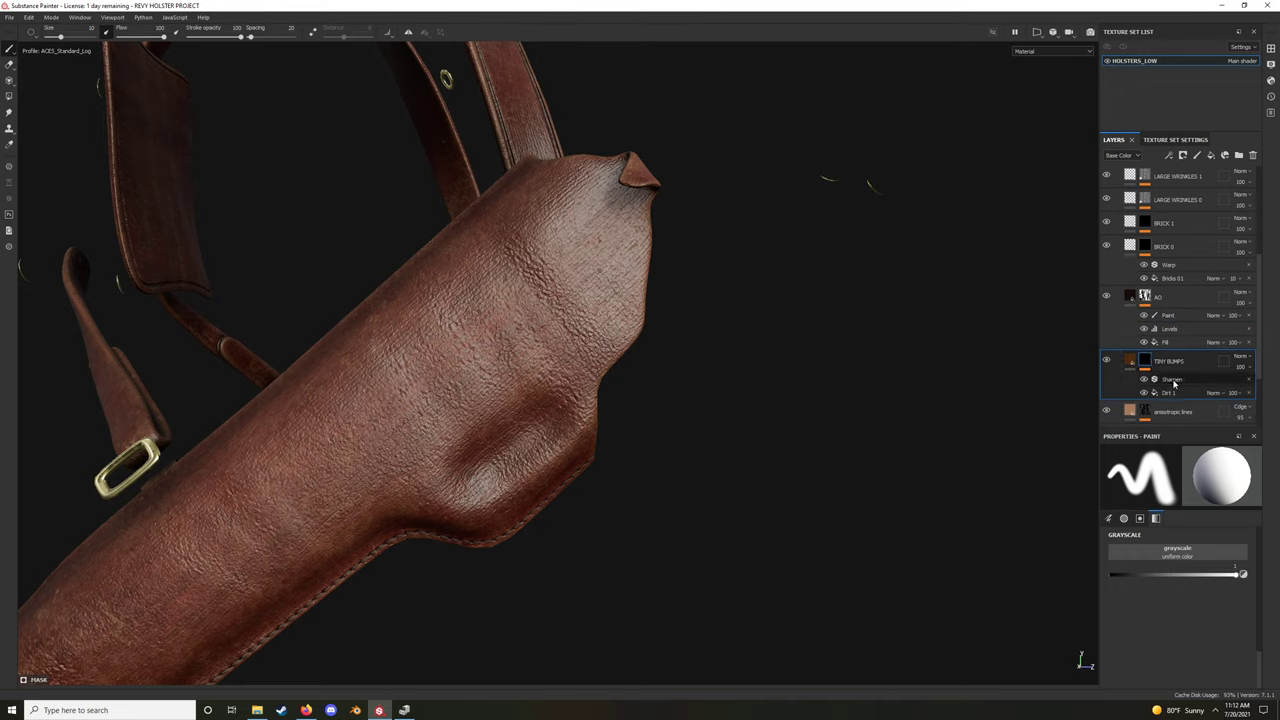
scroll(1237, 326, down, 1)
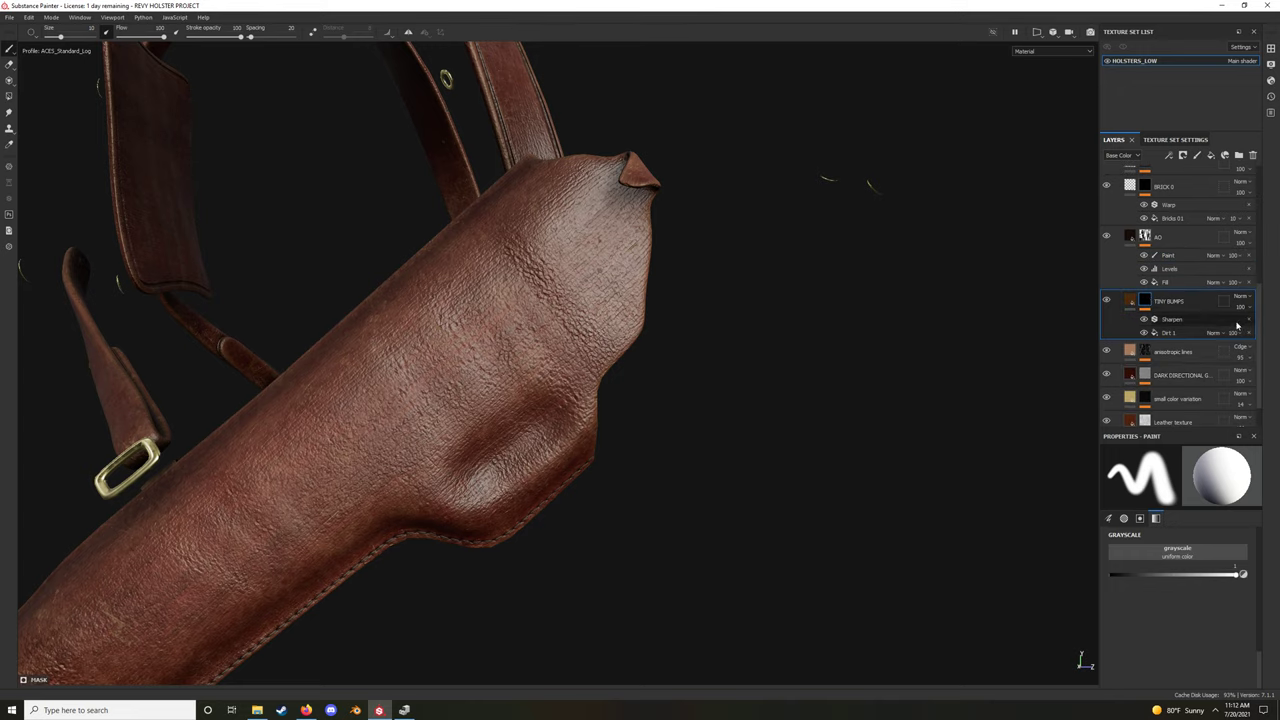
click(1145, 351)
mouse_move(914, 380)
alt+mouse_down()
mouse_move(897, 408)
mouse_move(823, 400)
mouse_move(838, 400)
alt+mouse_up()
ctrl+right_drag(866, 413, 760, 413)
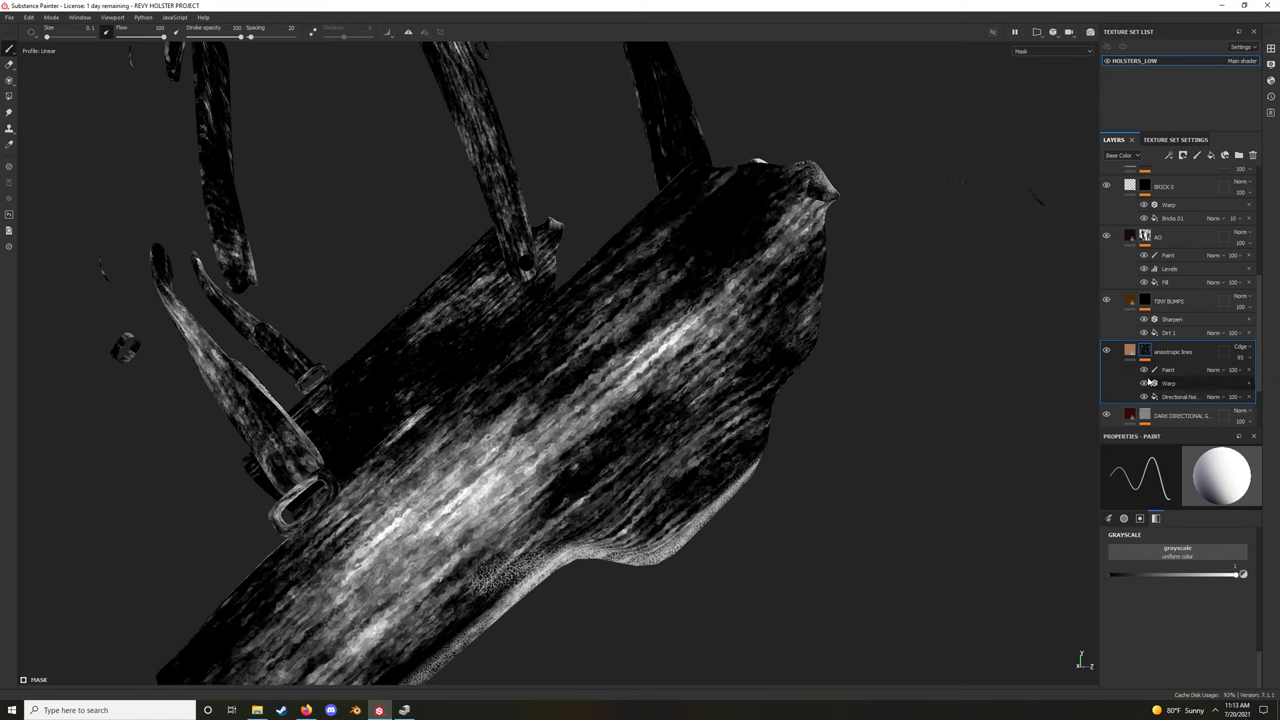
Keep the anisotropic lines layer blended as Color at 95 and orbit out around the holster
click(1129, 352)
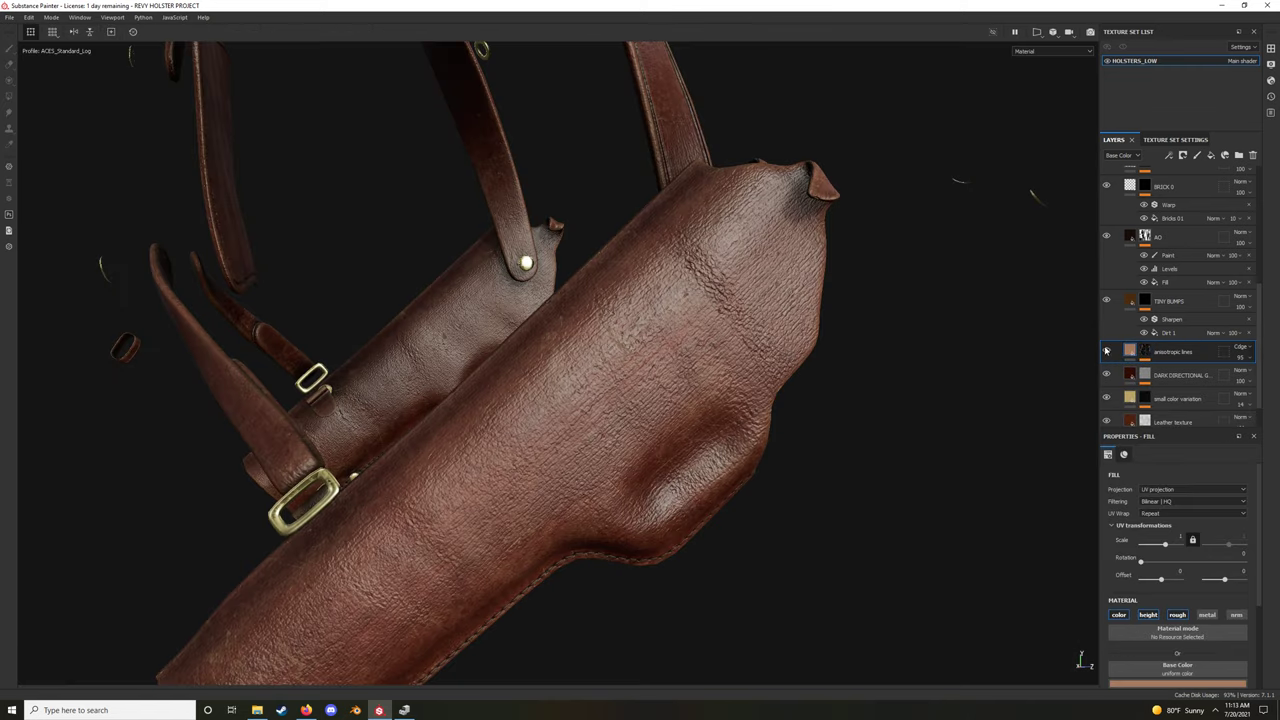
click(1239, 347)
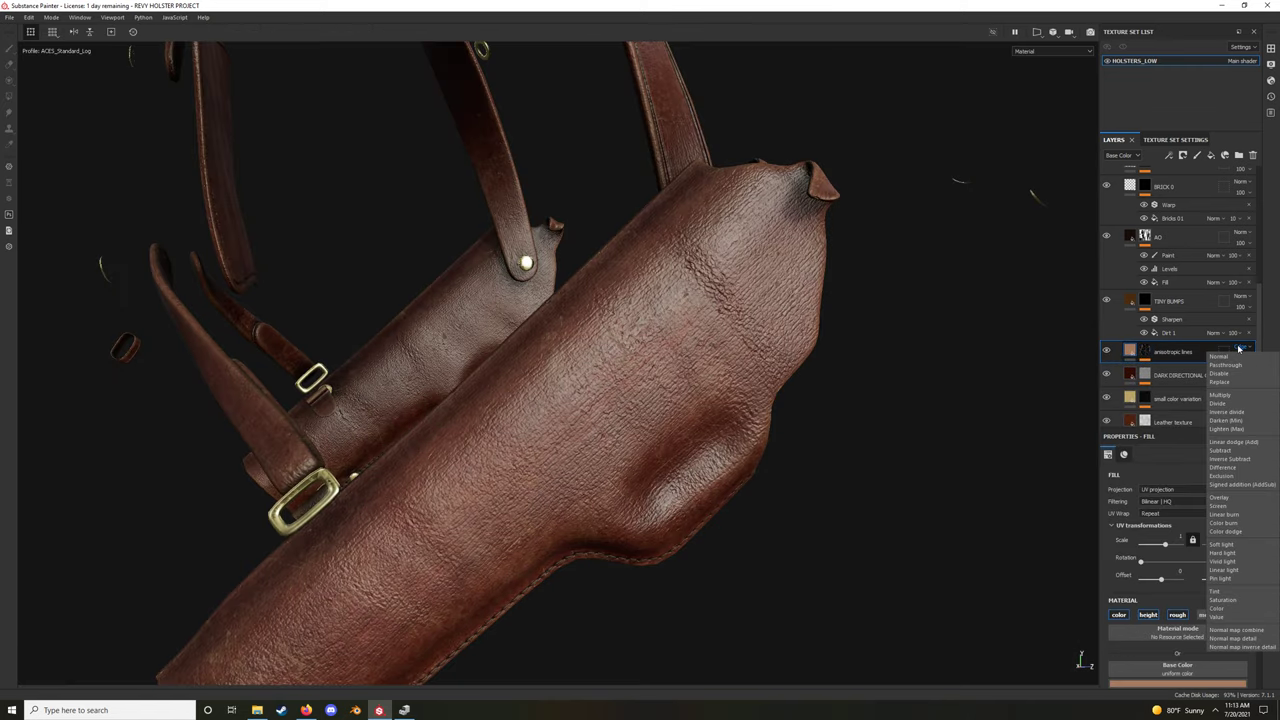
click(1245, 346)
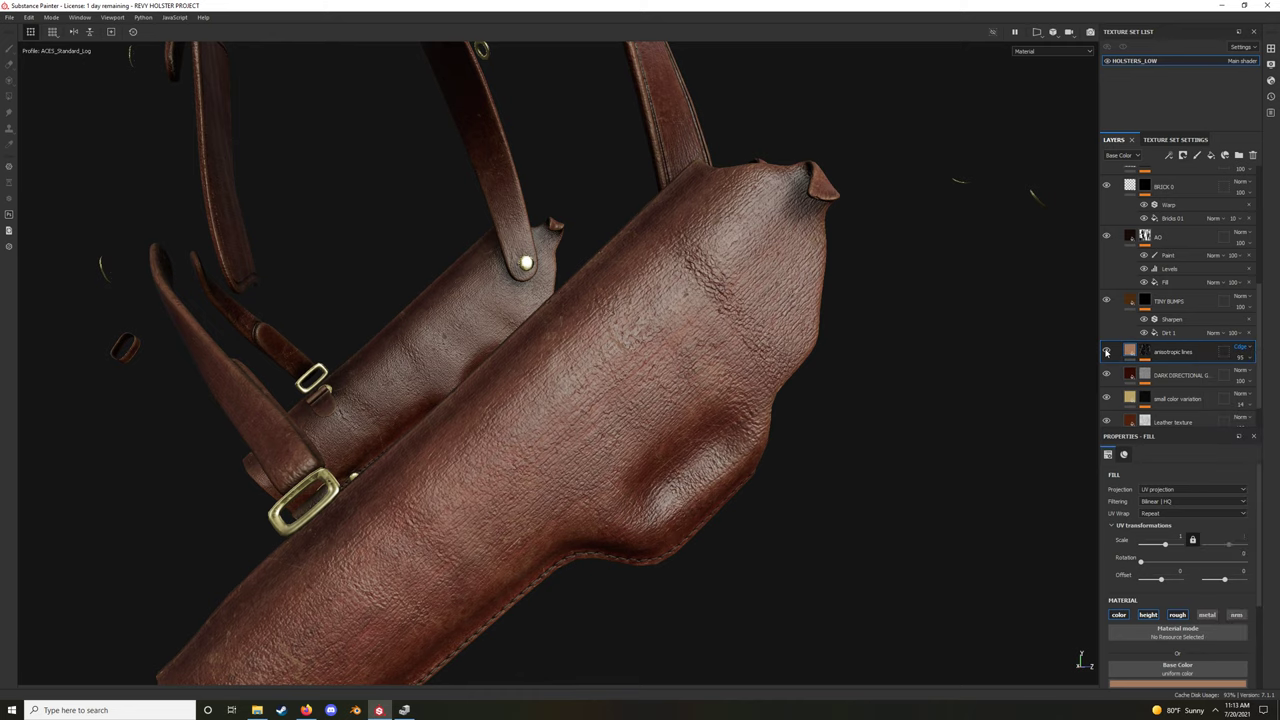
mouse_move(1090, 355)
alt+mouse_down()
mouse_move(923, 363)
mouse_move(994, 343)
mouse_move(1045, 306)
mouse_move(806, 340)
mouse_move(783, 394)
mouse_move(889, 437)
alt+mouse_up()
scroll(980, 370, down, 3)
scroll(1199, 422, down, 1)
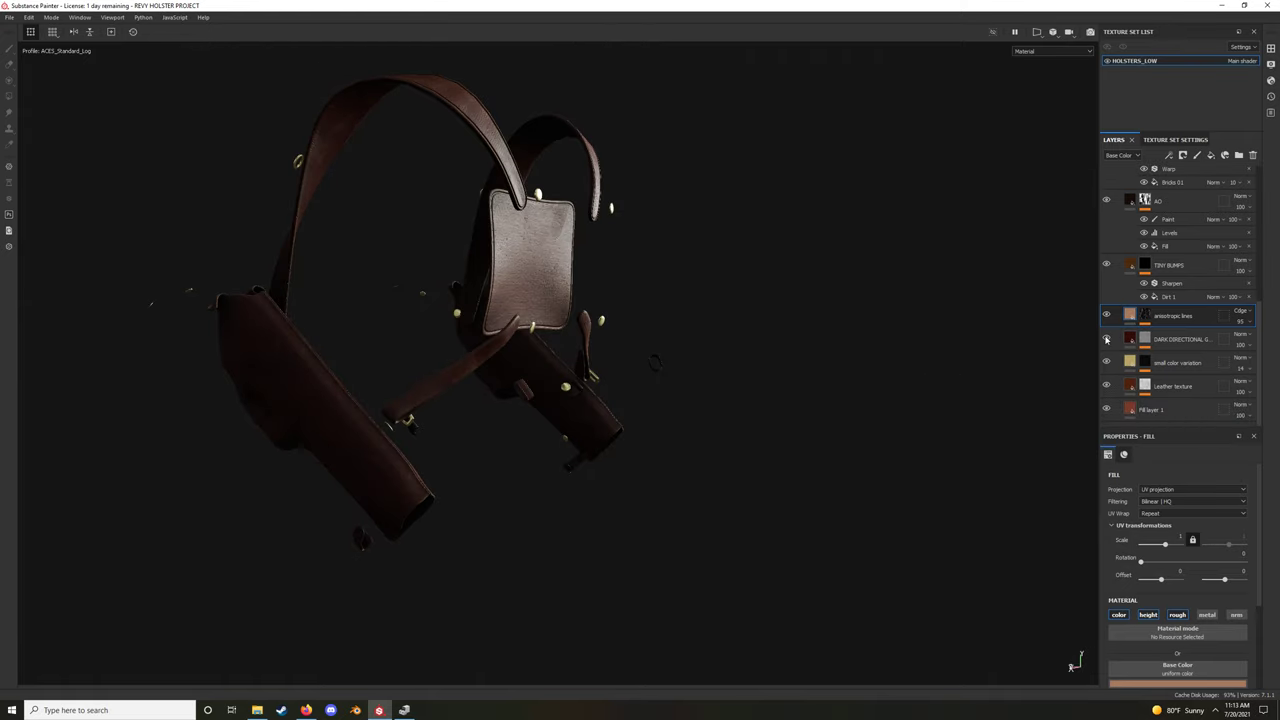
mouse_move(720, 390)
alt+mouse_down()
mouse_move(651, 382)
mouse_move(706, 400)
alt+mouse_up()
scroll(651, 382, up, 2)
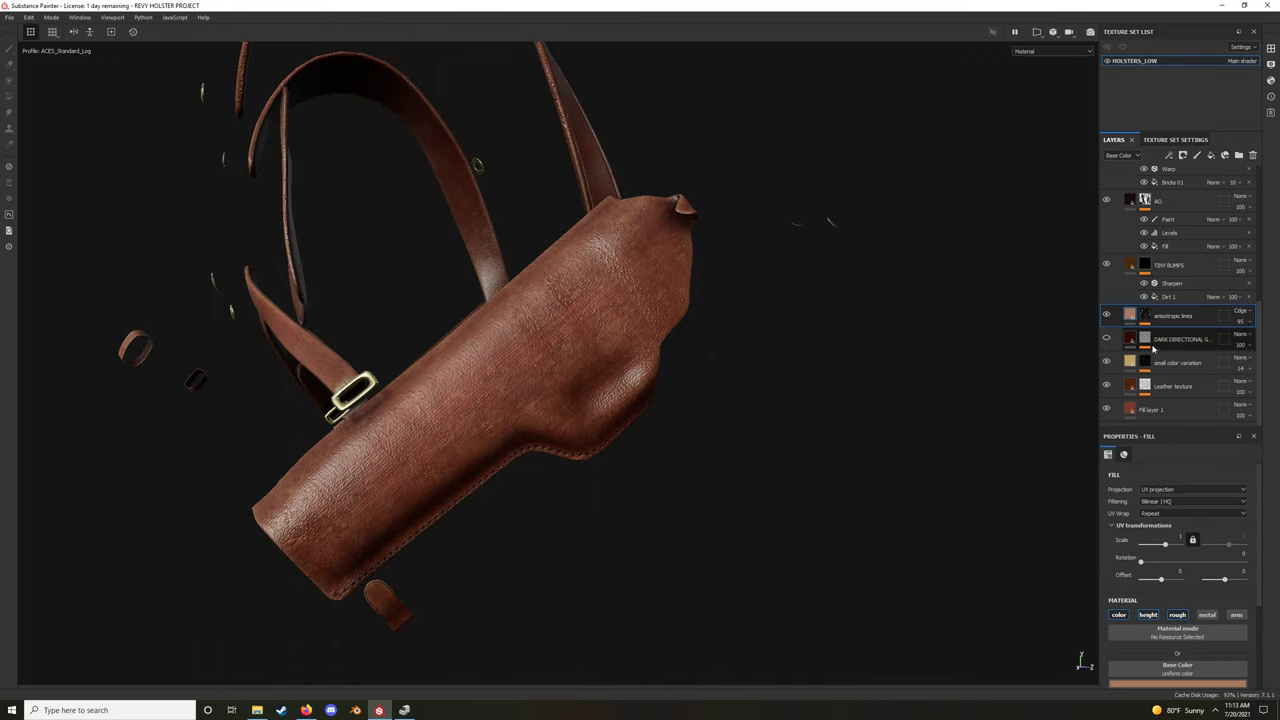
click(1106, 340)
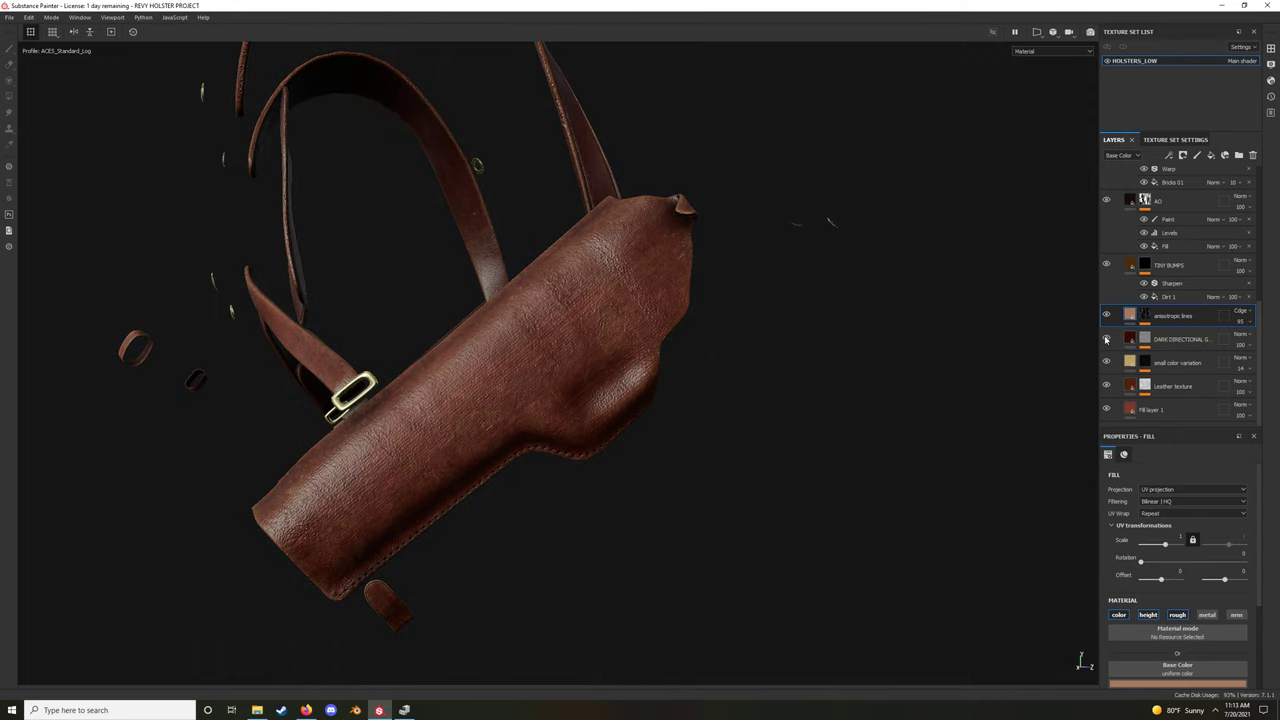
alt+click(1146, 340)
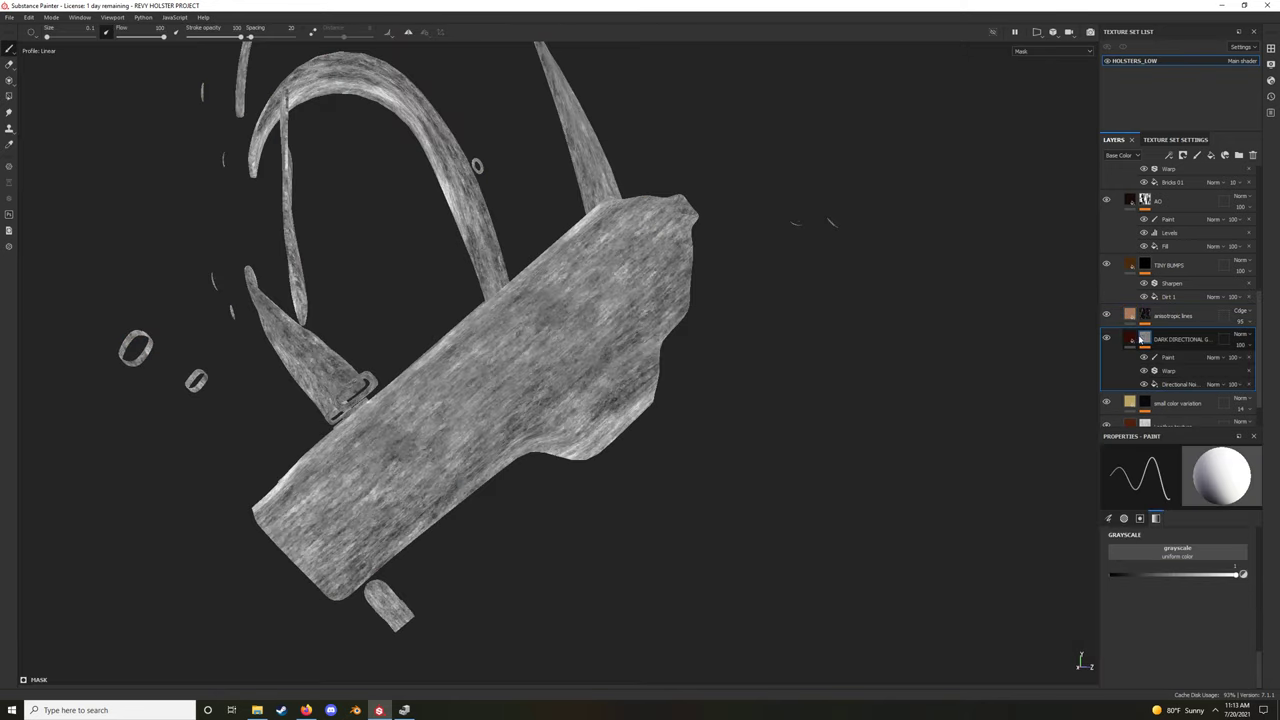
click(1128, 340)
click(1144, 344)
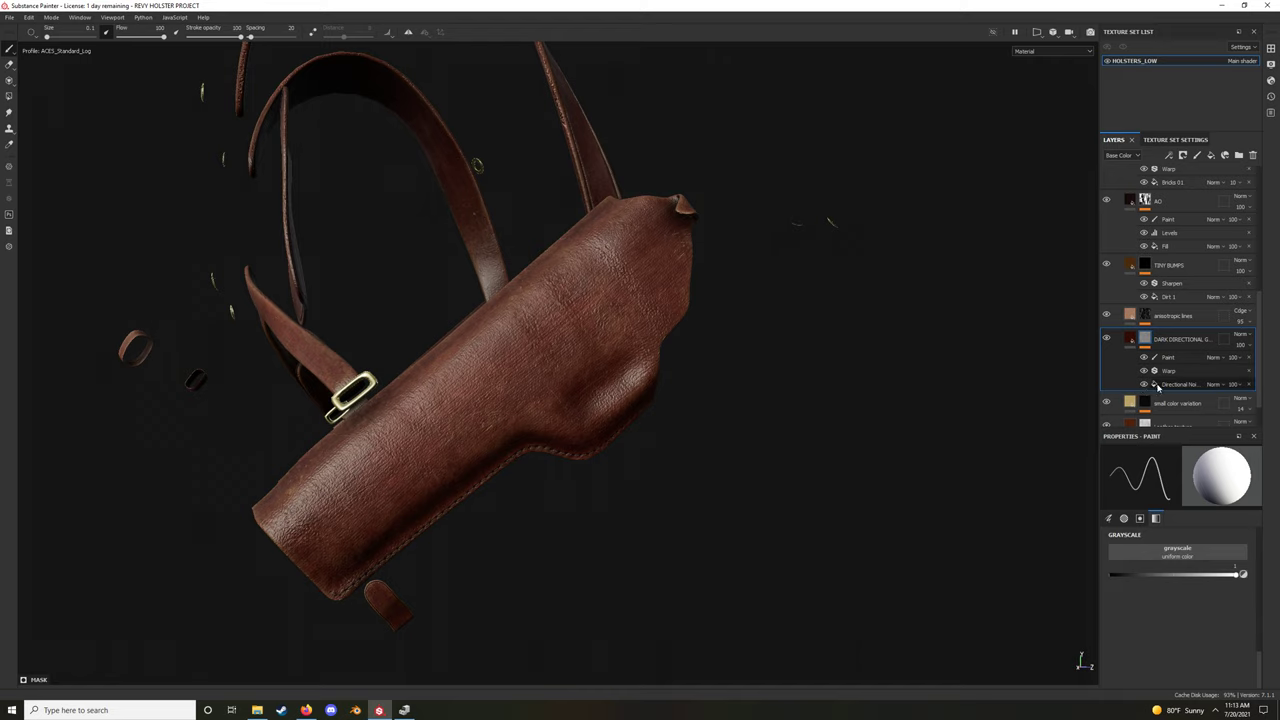
scroll(1140, 375, down, 1)
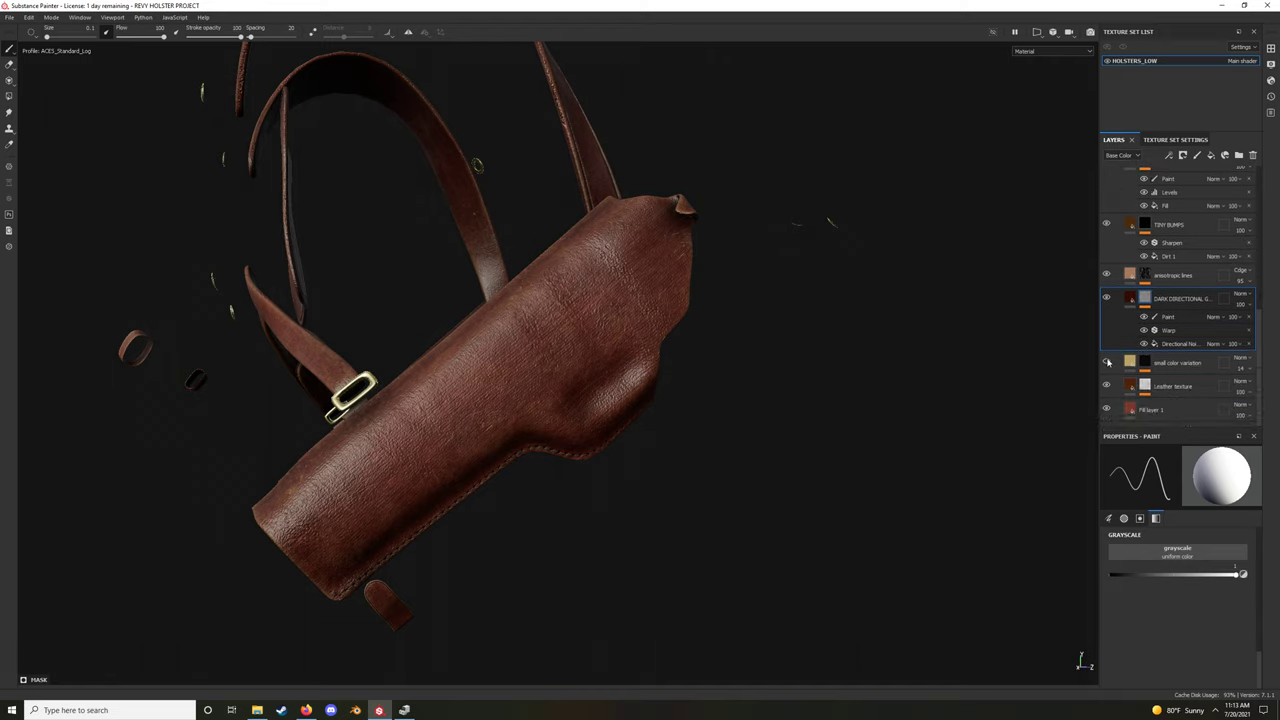
scroll(800, 320, up, 5)
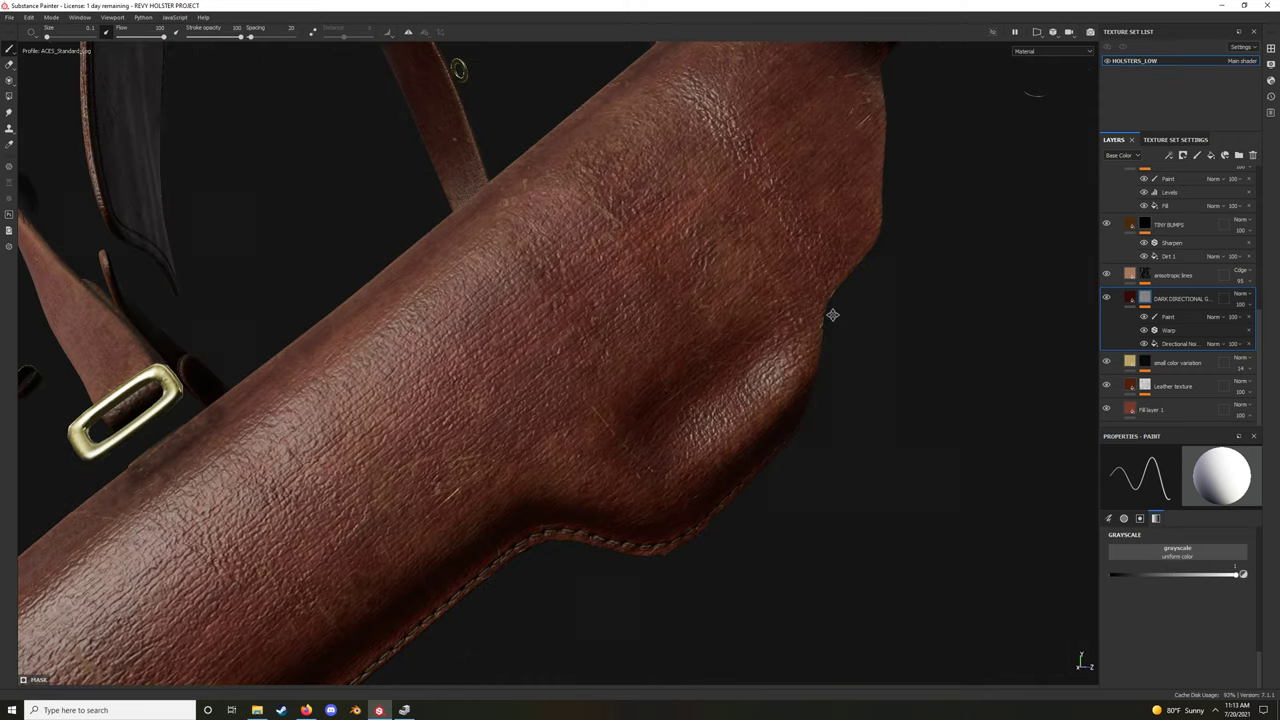
alt+drag(832, 314, 980, 337)
alt+click(1145, 362)
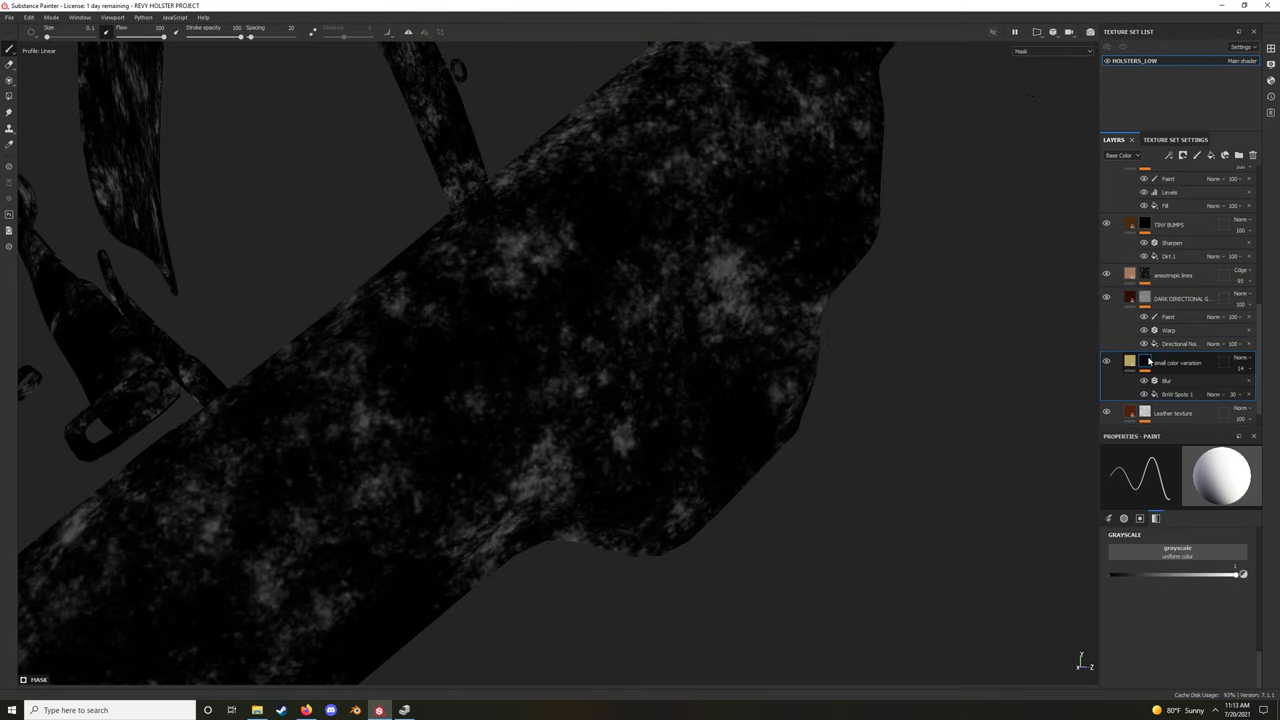
click(1131, 363)
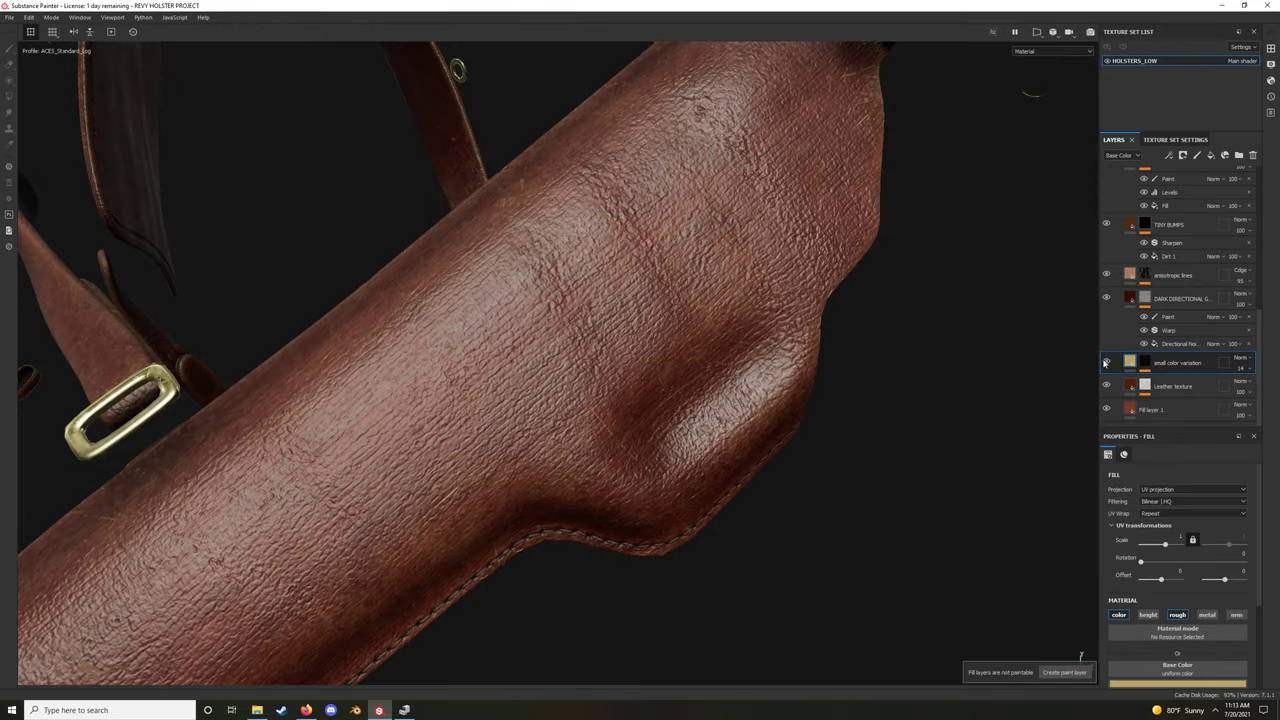
click(1108, 387)
click(1107, 386)
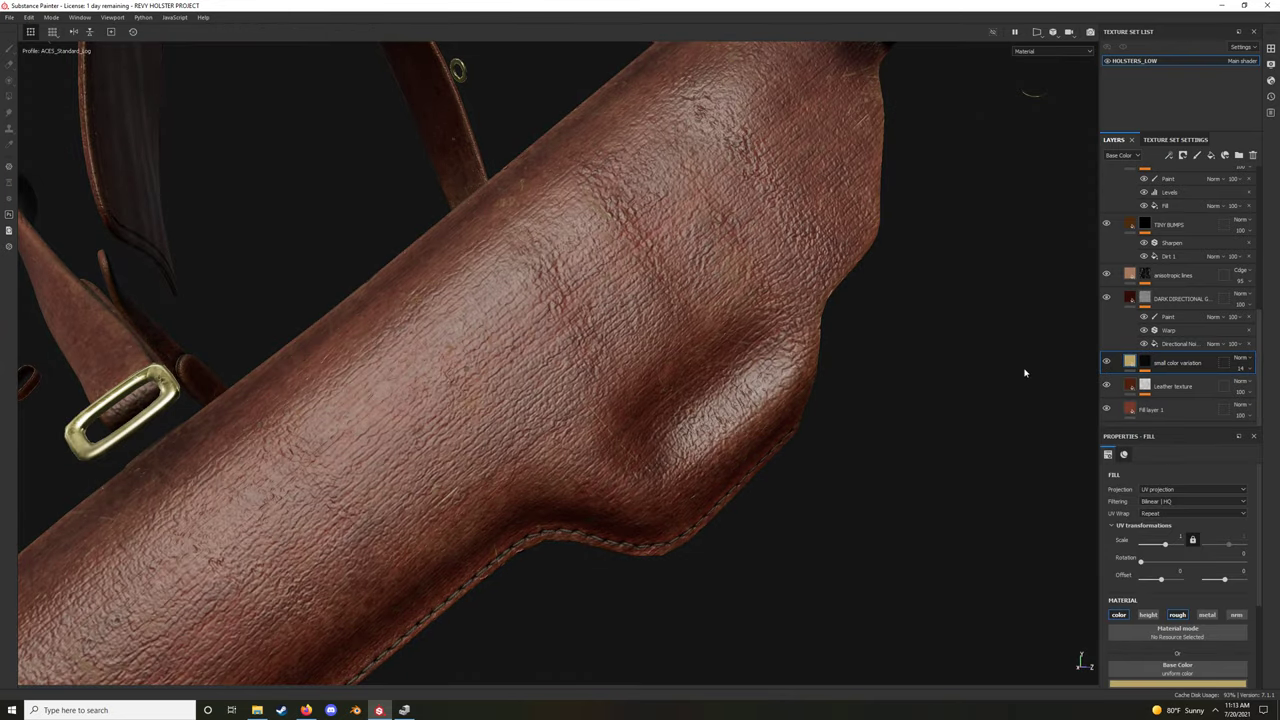
scroll(966, 362, down, 5)
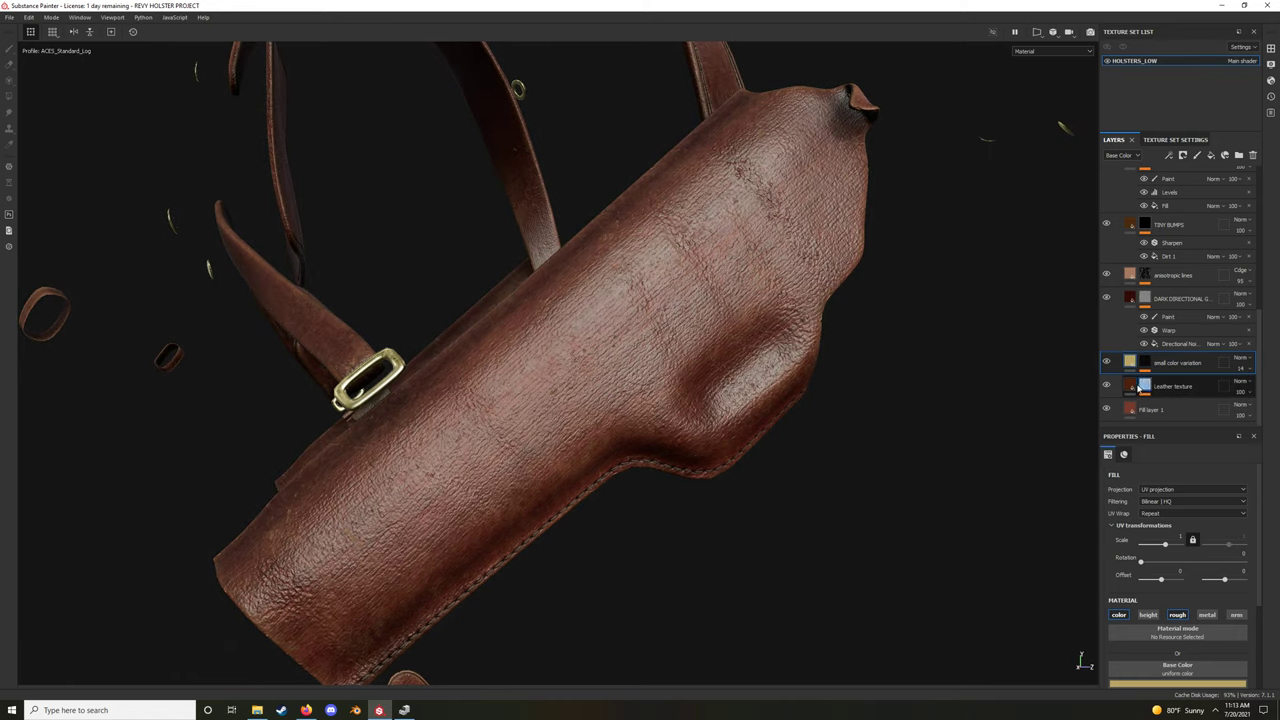
click(1122, 386)
scroll(1160, 620, down, 3)
scroll(1155, 645, down, 1)
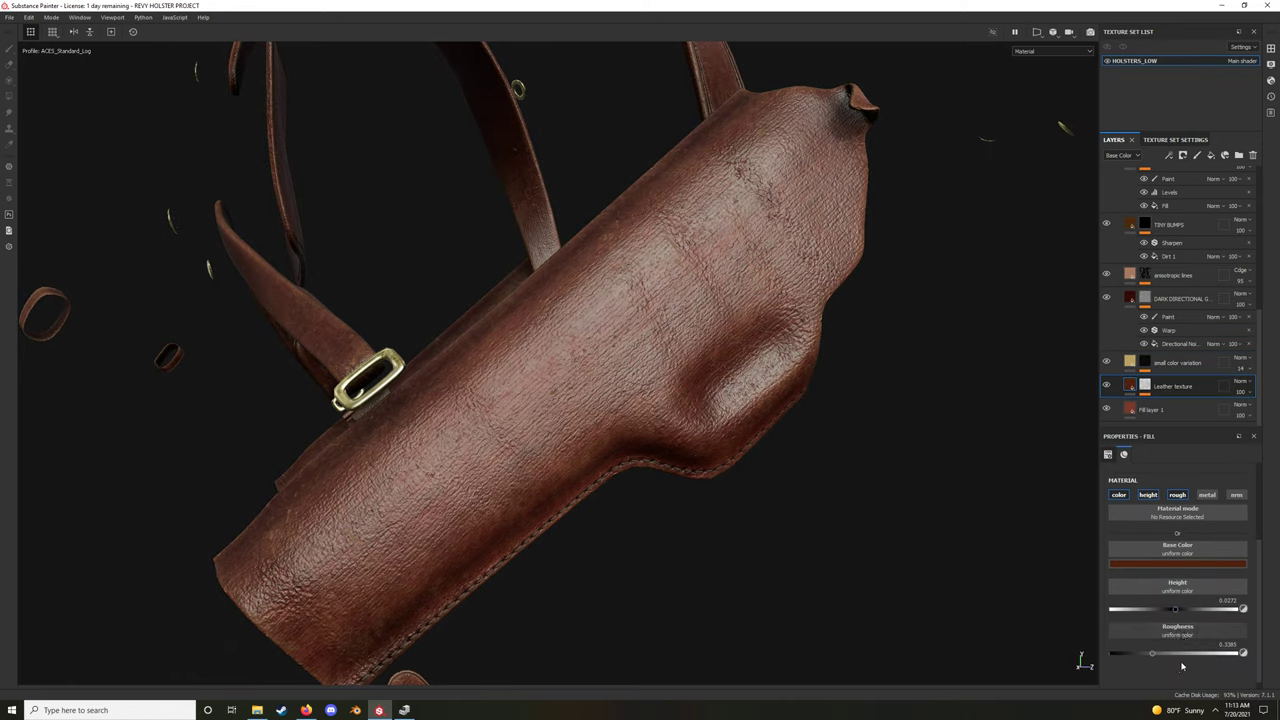
drag(1196, 654, 1214, 653)
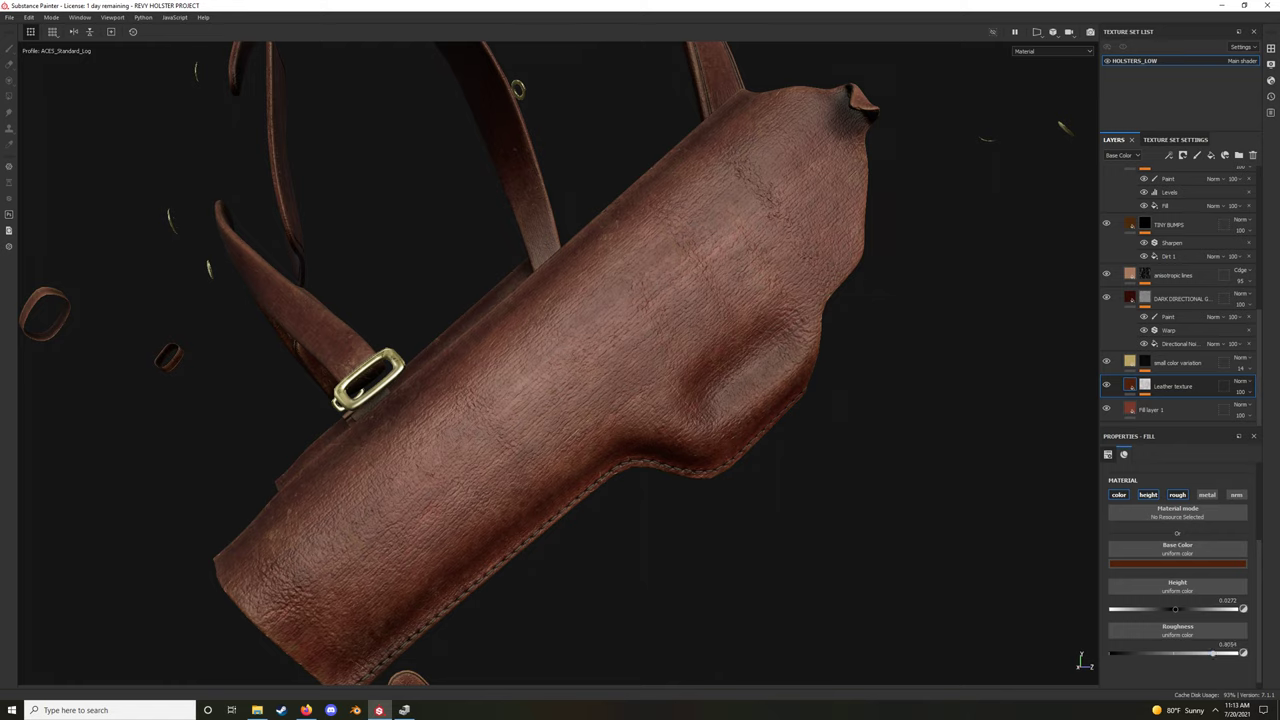
click(306, 710)
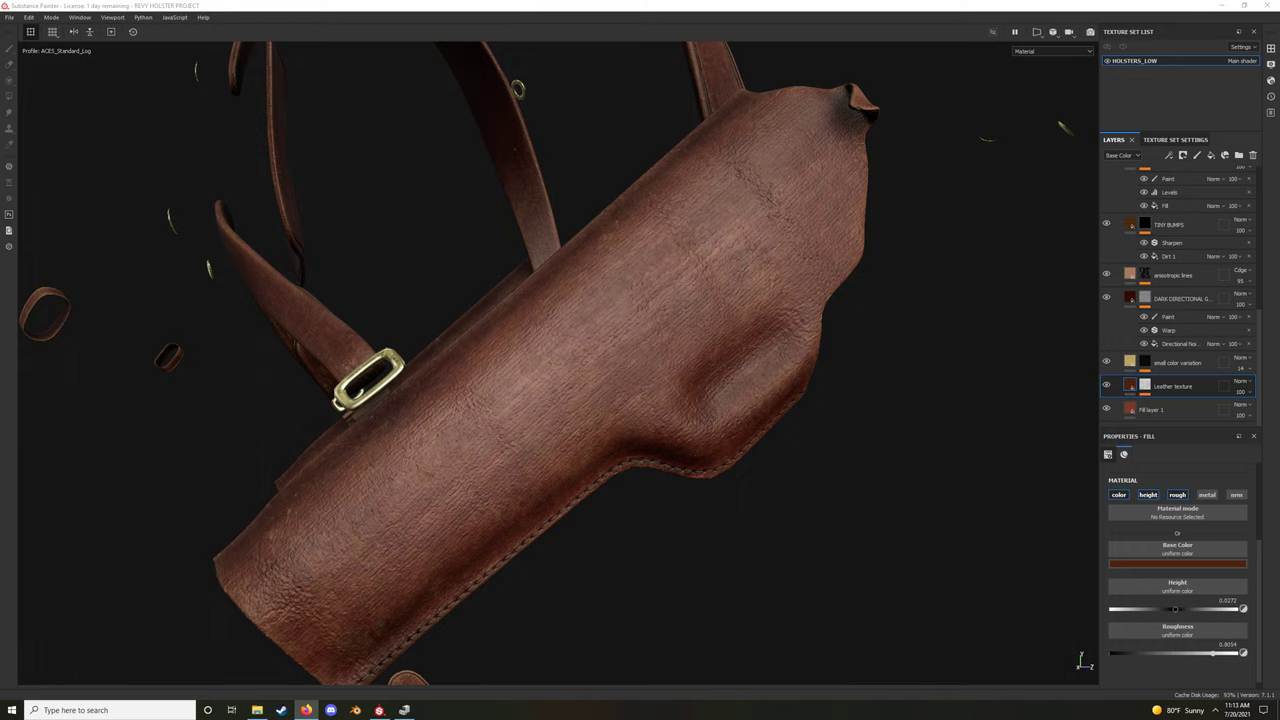
alt+drag(561, 492, 982, 578)
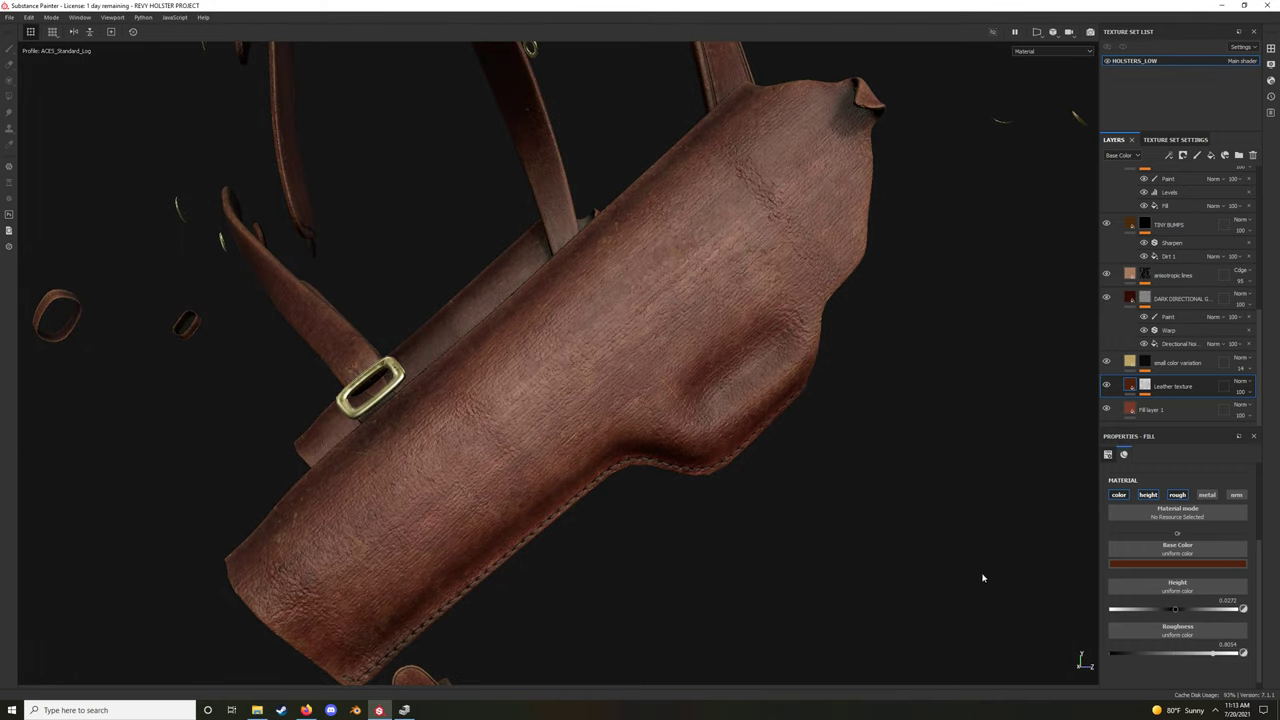
drag(1160, 651, 1152, 653)
mouse_move(960, 600)
alt+mouse_down()
mouse_move(848, 563)
mouse_move(860, 565)
alt+mouse_up()
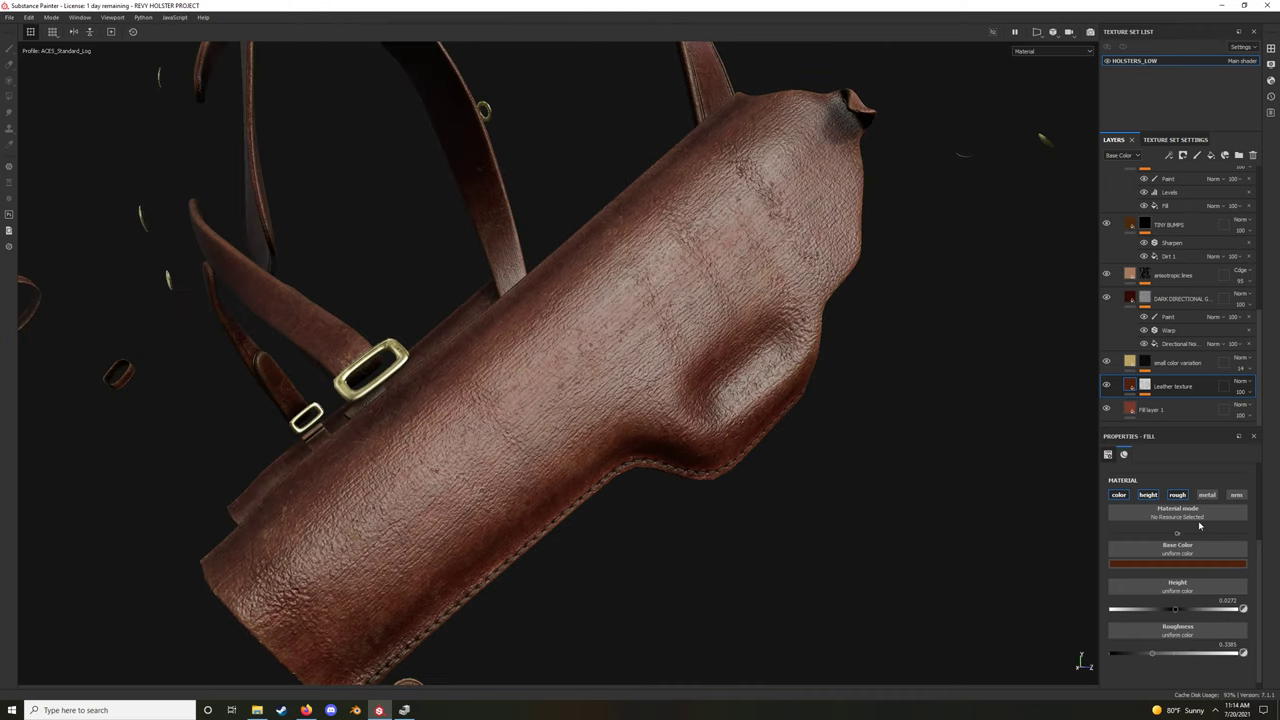
alt+click(1144, 385)
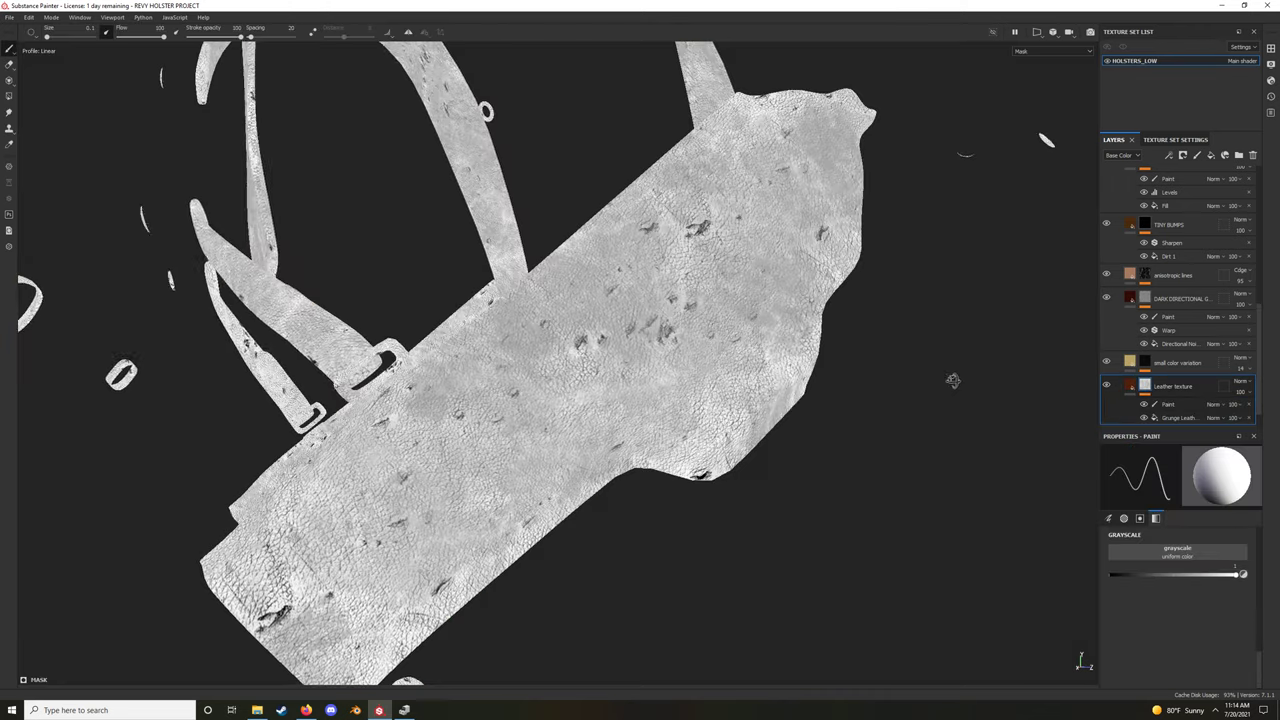
mouse_move(650, 420)
alt+mouse_down()
mouse_move(800, 470)
mouse_move(800, 543)
alt+mouse_up()
scroll(800, 543, up, 3)
scroll(800, 543, up, 3)
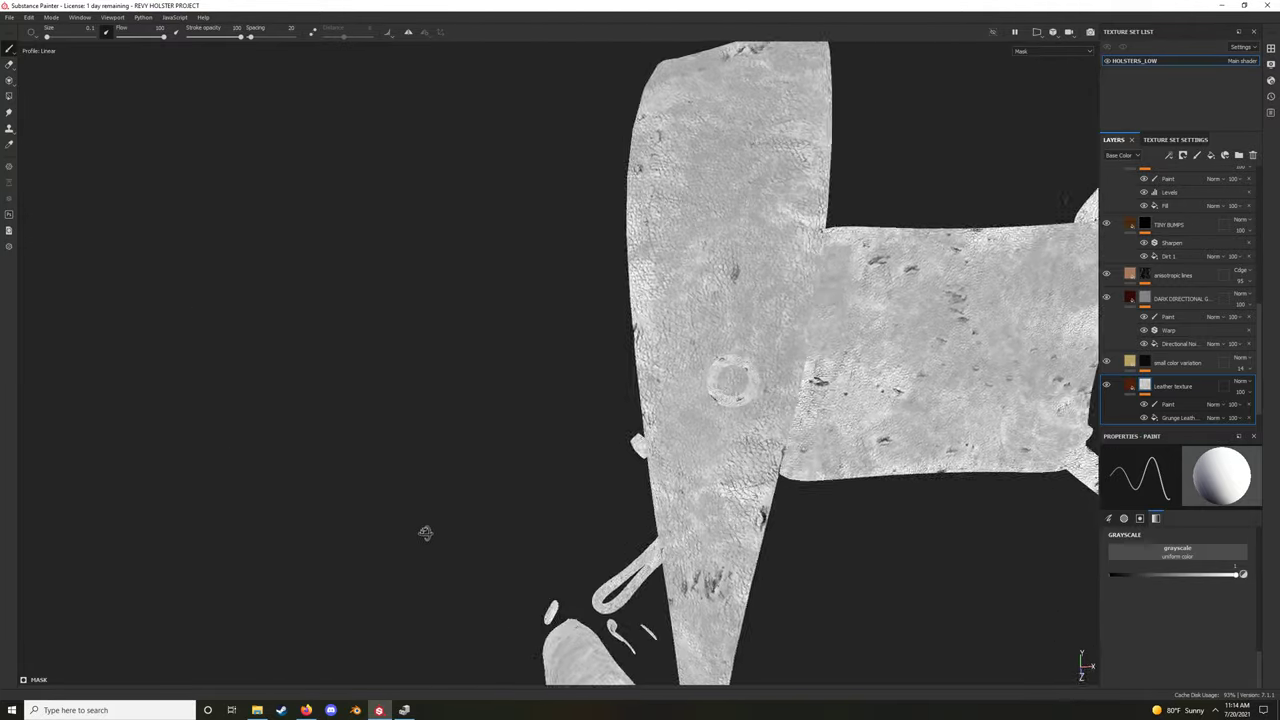
scroll(800, 543, up, 3)
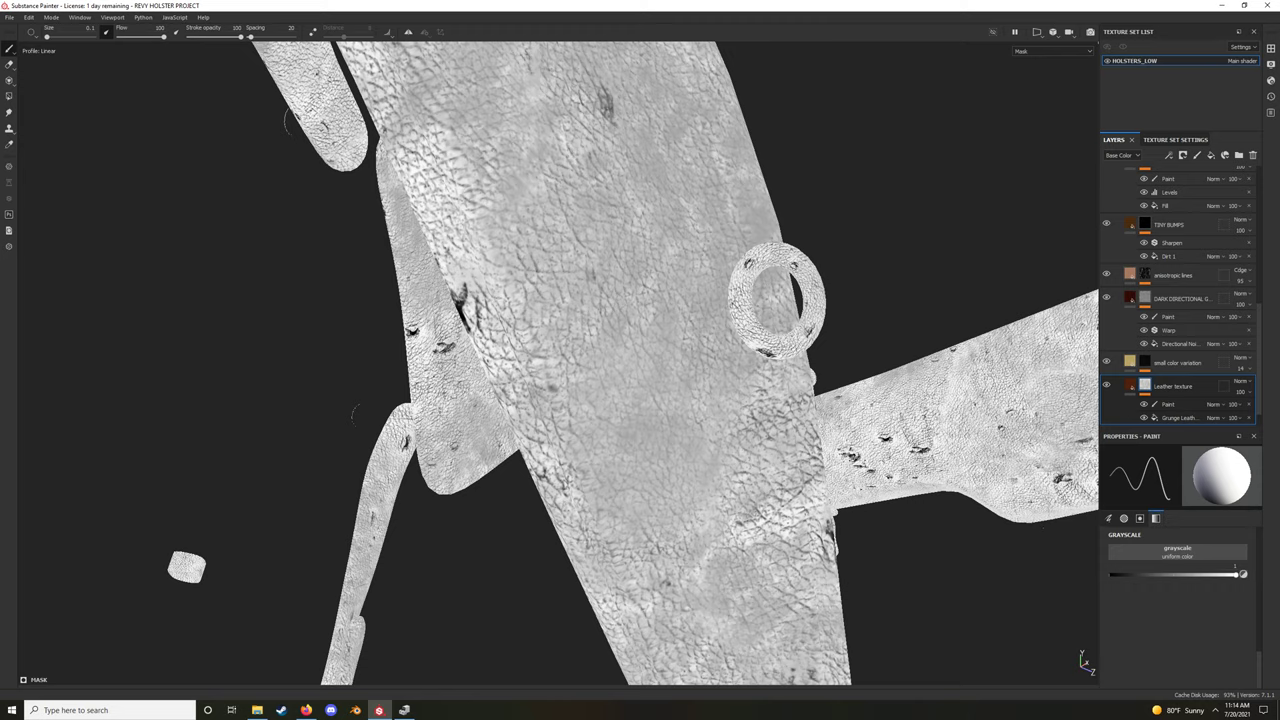
click(1131, 385)
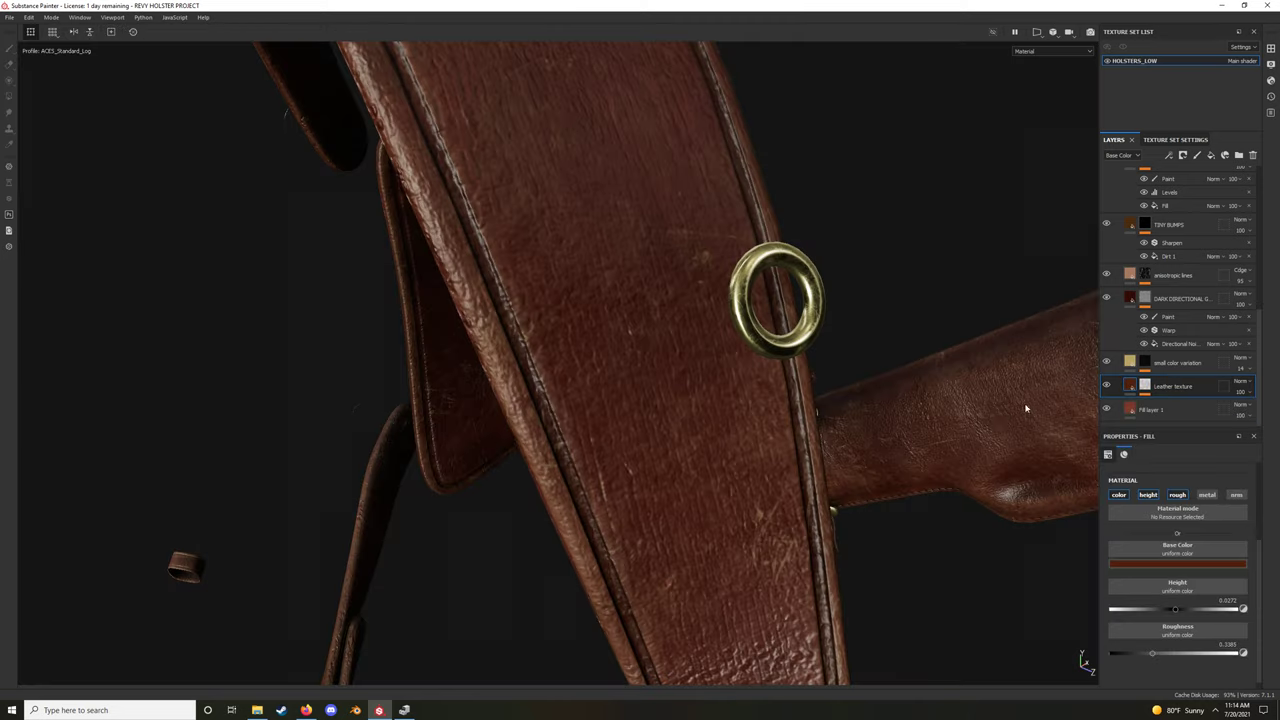
scroll(801, 515, down, 5)
mouse_move(531, 443)
alt+mouse_down()
mouse_move(808, 442)
mouse_move(734, 176)
alt+mouse_up()
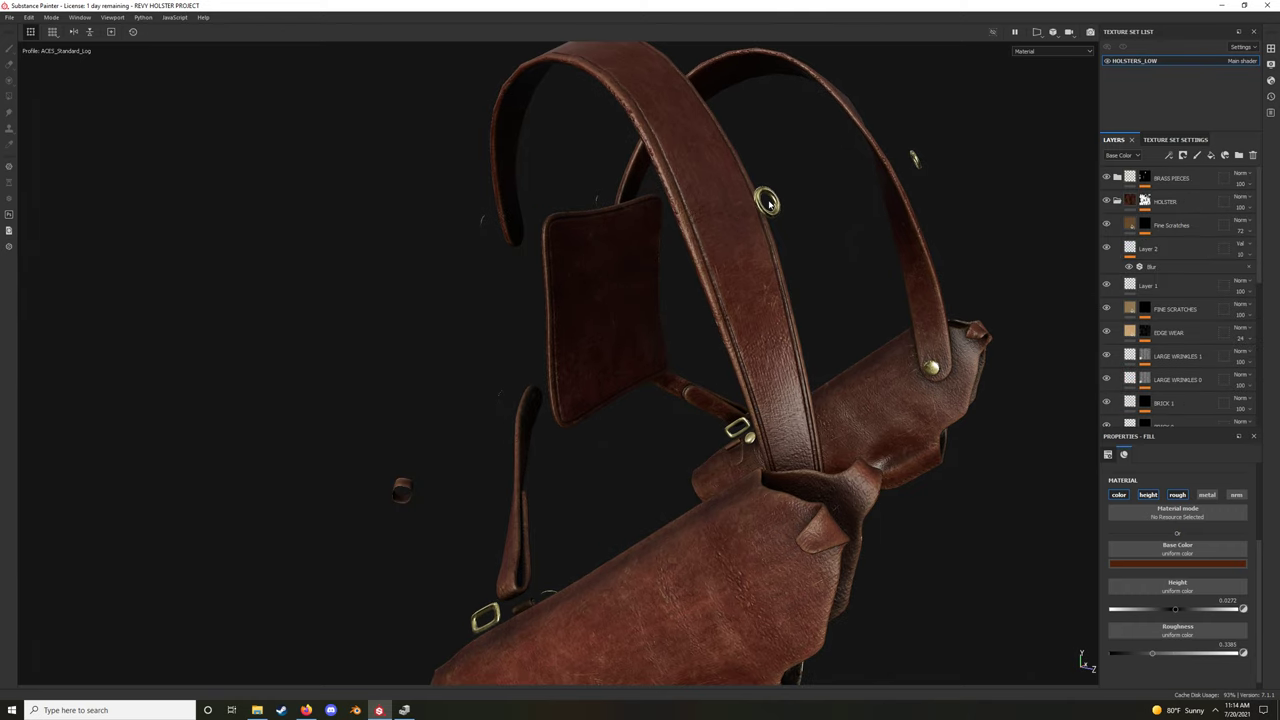
Collapse the HOLSTER folder, expand BRASS PIECES, and orbit to frame both holsters
click(1117, 201)
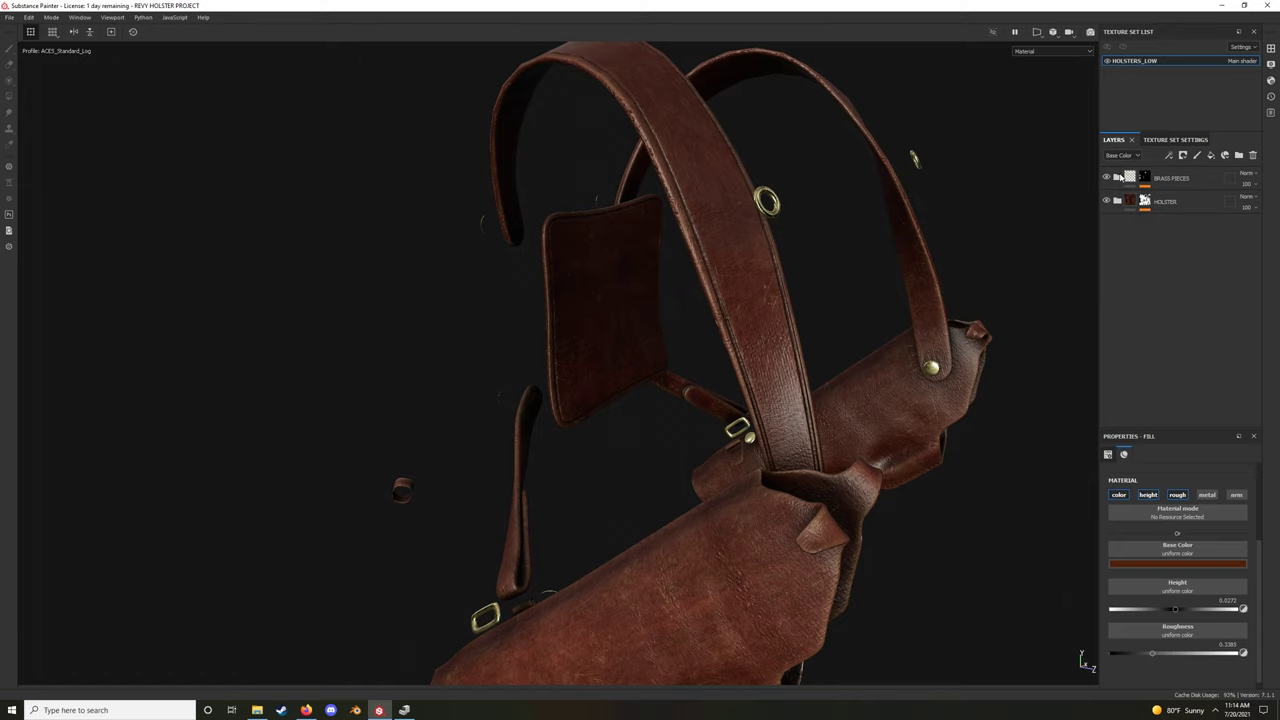
click(1117, 177)
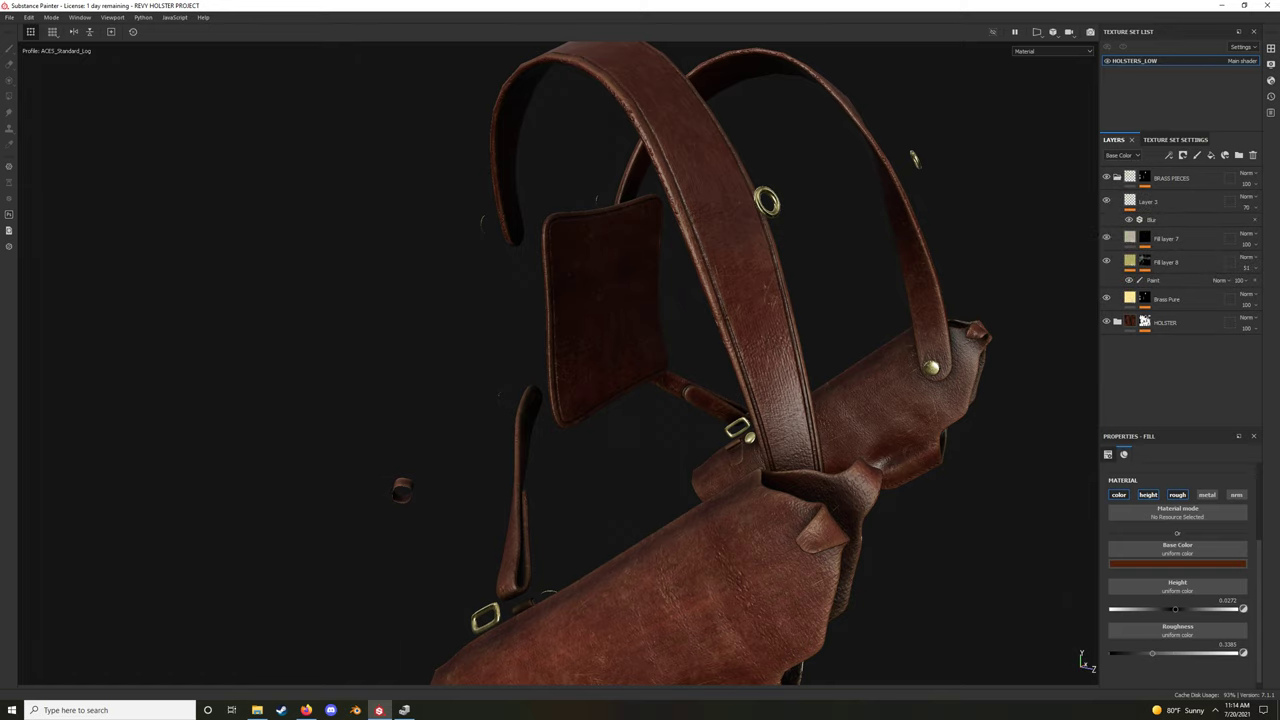
key(alt+Tab)
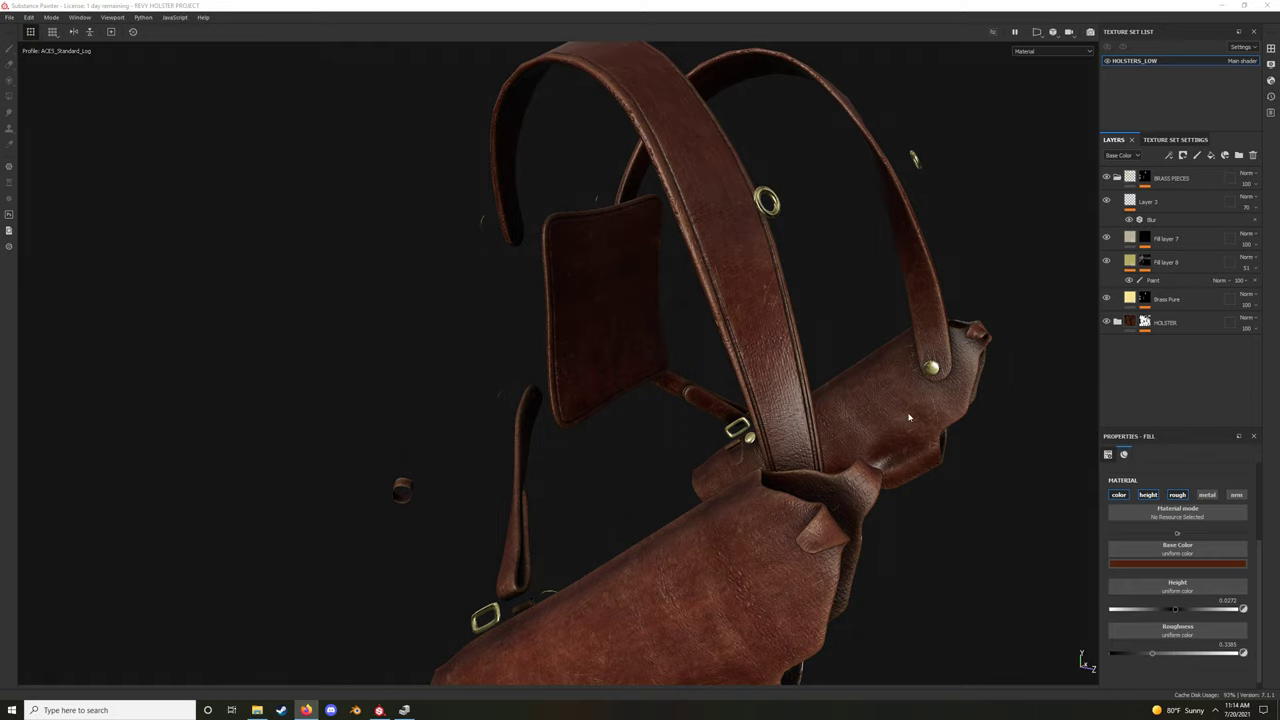
mouse_move(909, 423)
alt+mouse_down()
mouse_move(914, 534)
mouse_move(551, 509)
mouse_move(503, 442)
mouse_move(157, 429)
mouse_move(71, 449)
mouse_move(158, 465)
mouse_move(380, 410)
mouse_move(660, 370)
alt+mouse_up()
scroll(857, 535, down, 5)
scroll(503, 442, up, 5)
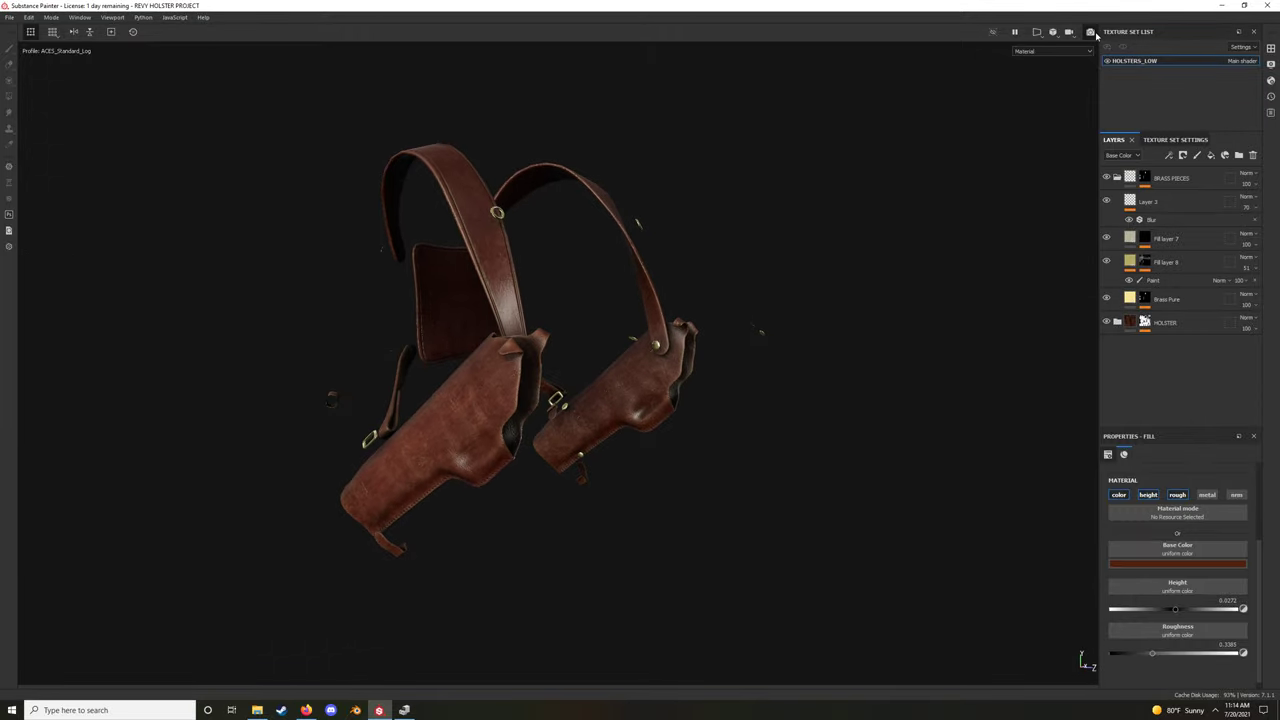
key(F10)
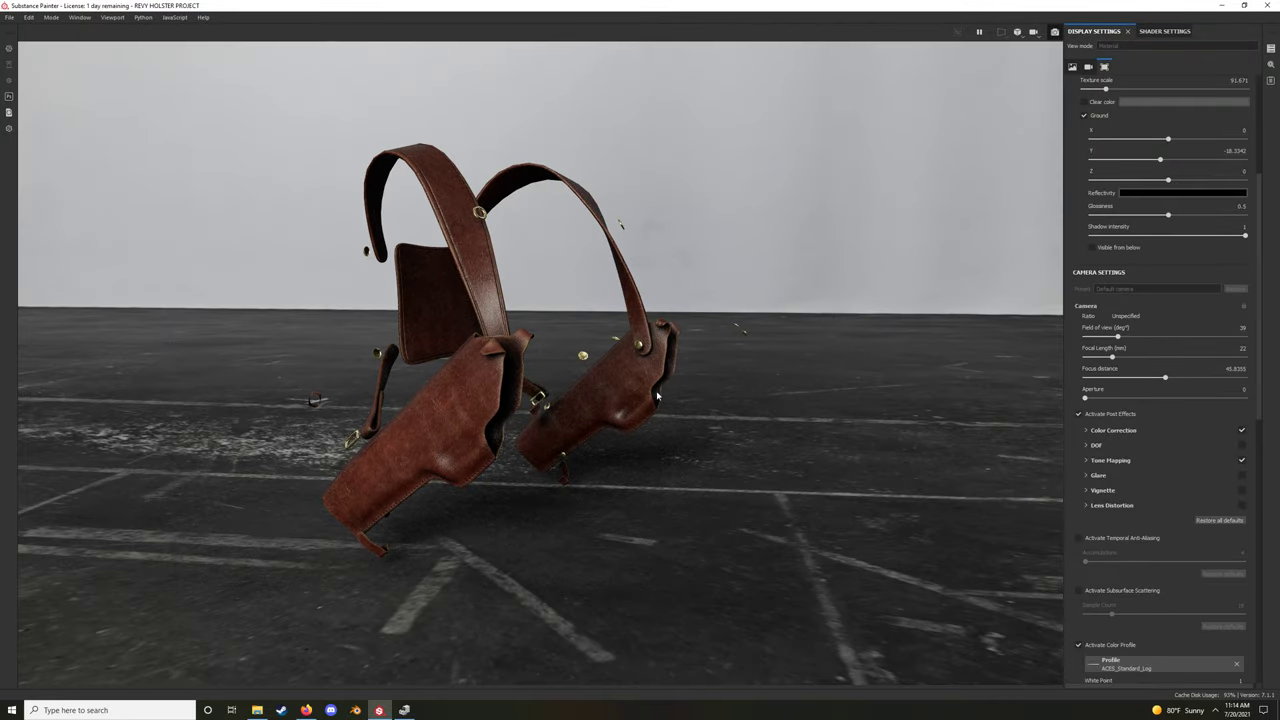
Orbit the Iray-rendered holster from several angles while rotating the environment lighting
scroll(665, 399, up, 3)
scroll(685, 404, up, 2)
scroll(701, 408, up, 2)
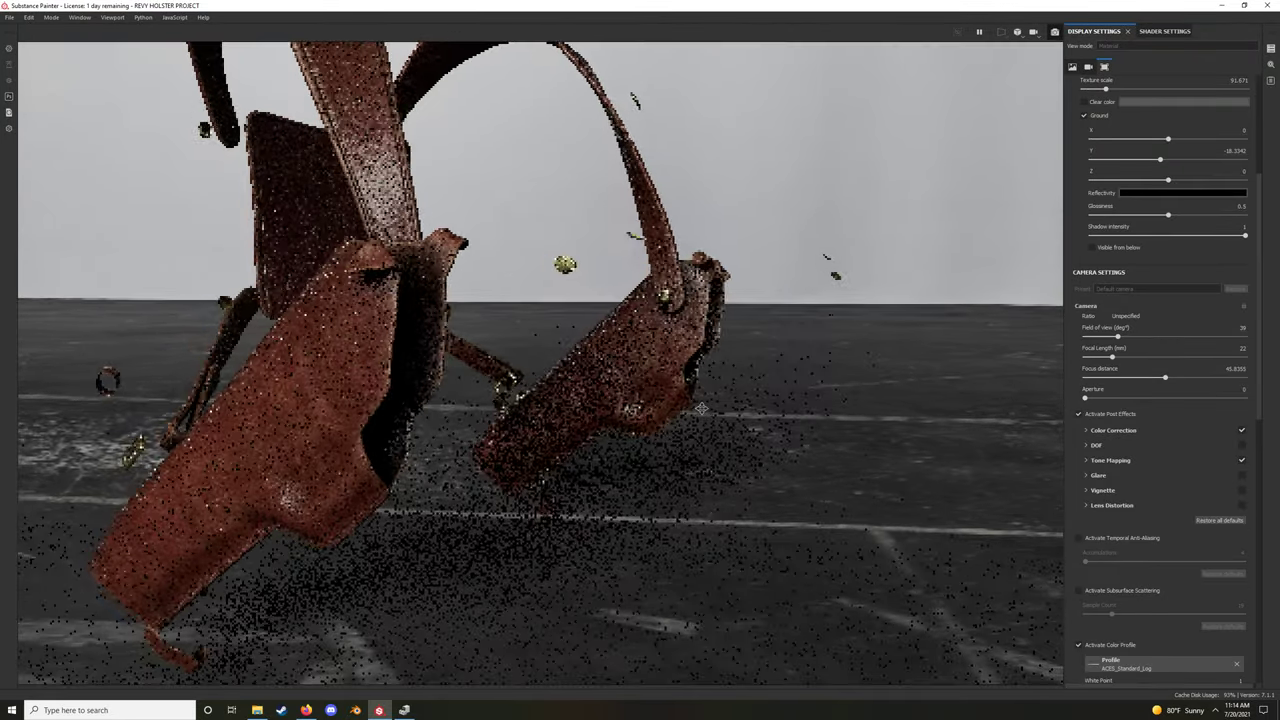
alt+drag(701, 408, 662, 452)
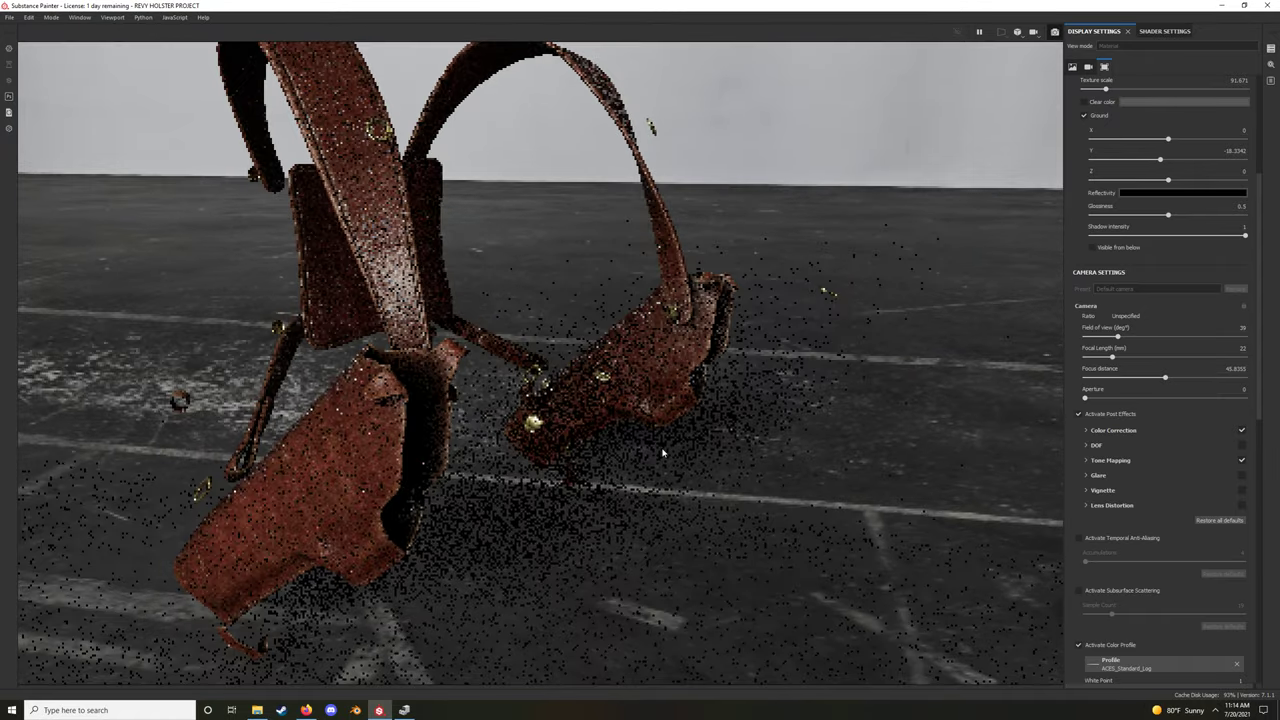
mouse_move(662, 452)
shift+right_down()
mouse_move(686, 454)
mouse_move(625, 425)
shift+right_up()
alt+drag(650, 447, 617, 479)
alt+drag(715, 466, 711, 450)
mouse_move(707, 445)
shift+right_down()
mouse_move(717, 448)
mouse_move(665, 420)
shift+right_up()
alt+drag(665, 420, 649, 378)
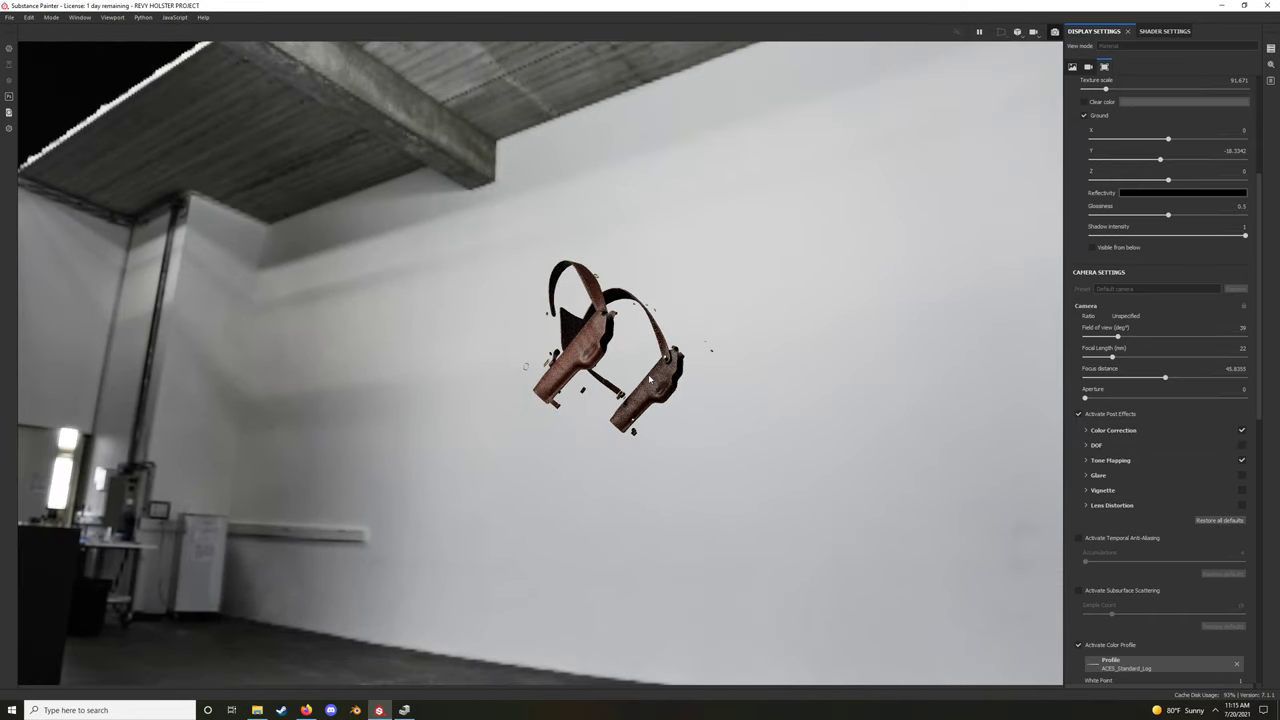
scroll(649, 378, up, 3)
scroll(648, 379, up, 2)
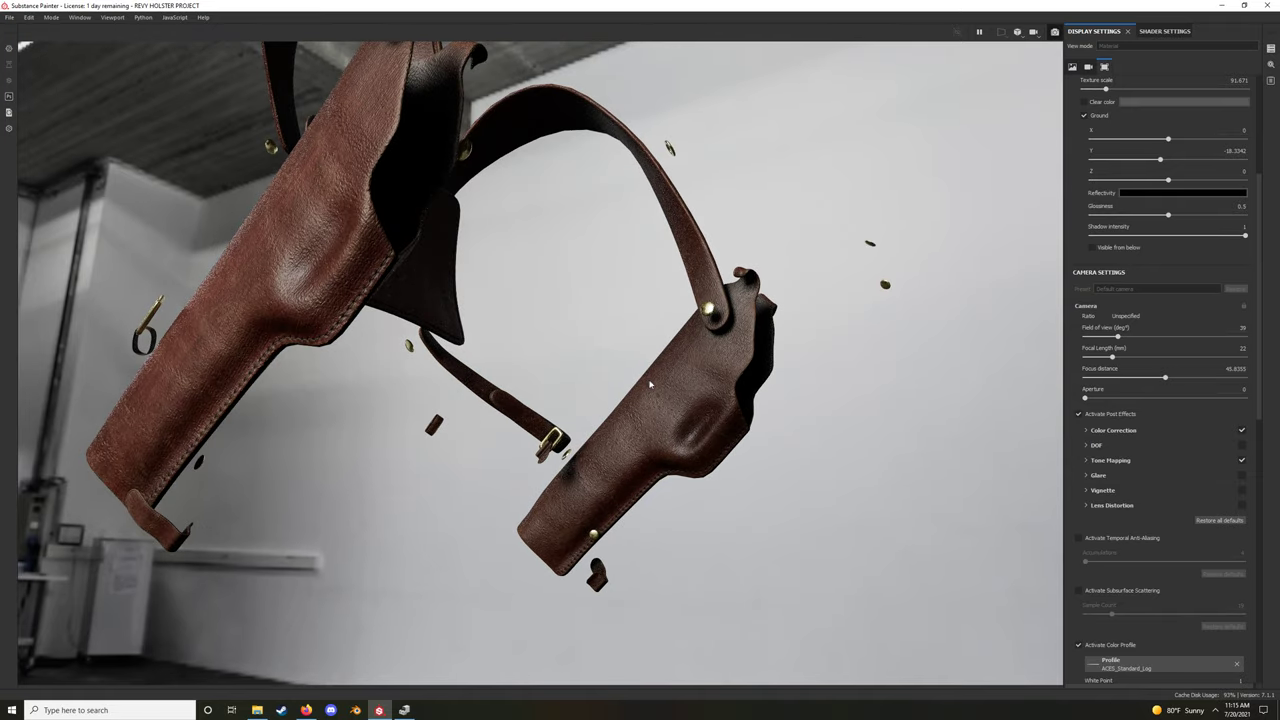
Turn the environment to the grey wall and floor and pull back for a fuller view of the rig
alt+drag(624, 414, 757, 462)
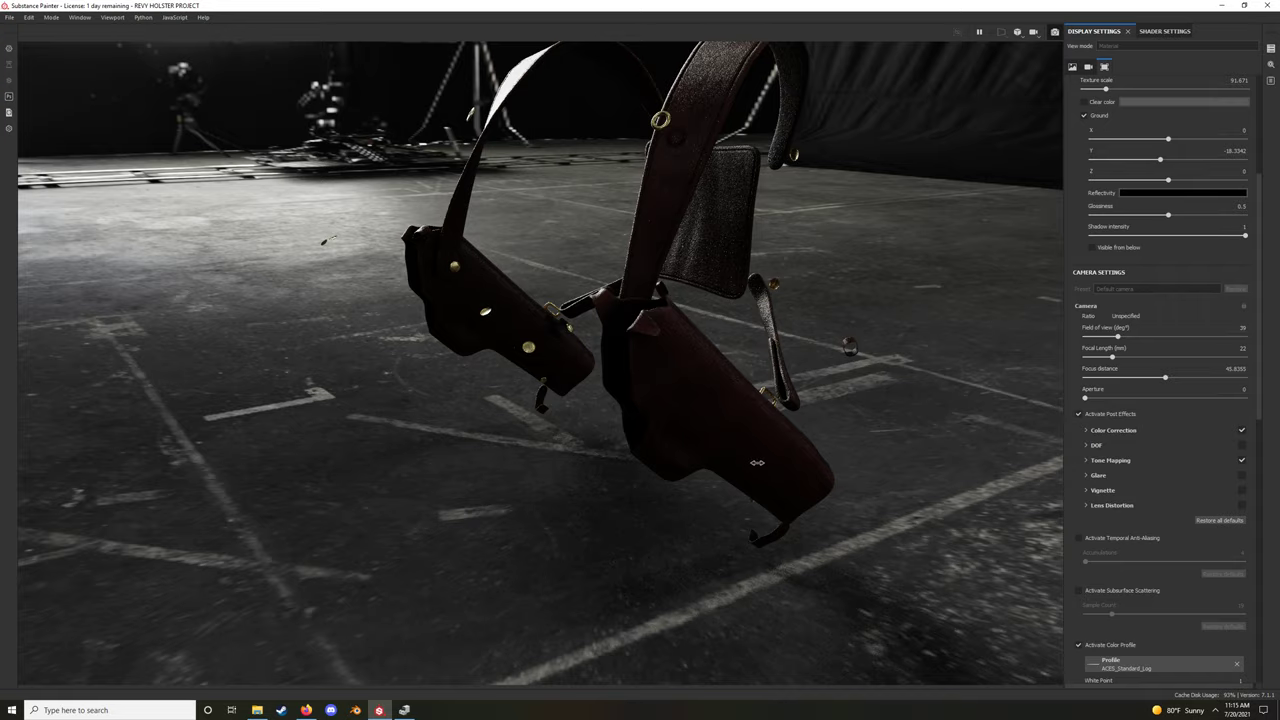
shift+right_drag(757, 462, 707, 463)
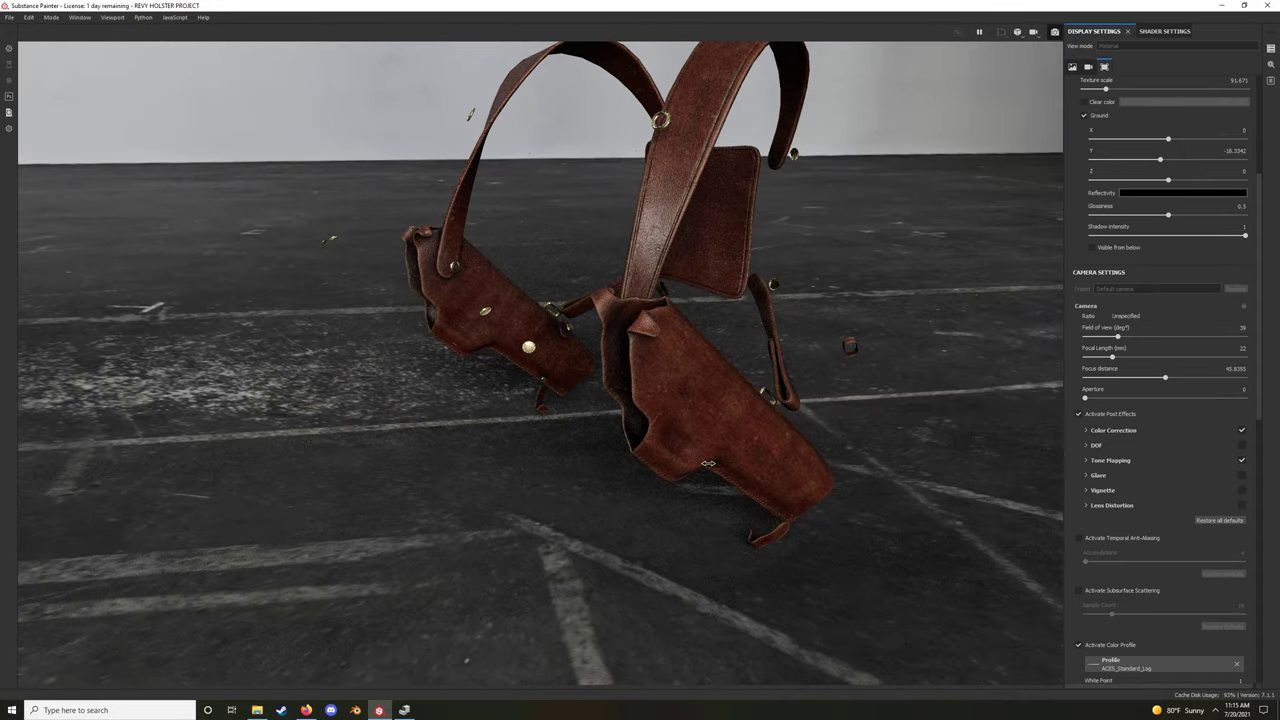
alt+drag(707, 463, 674, 502)
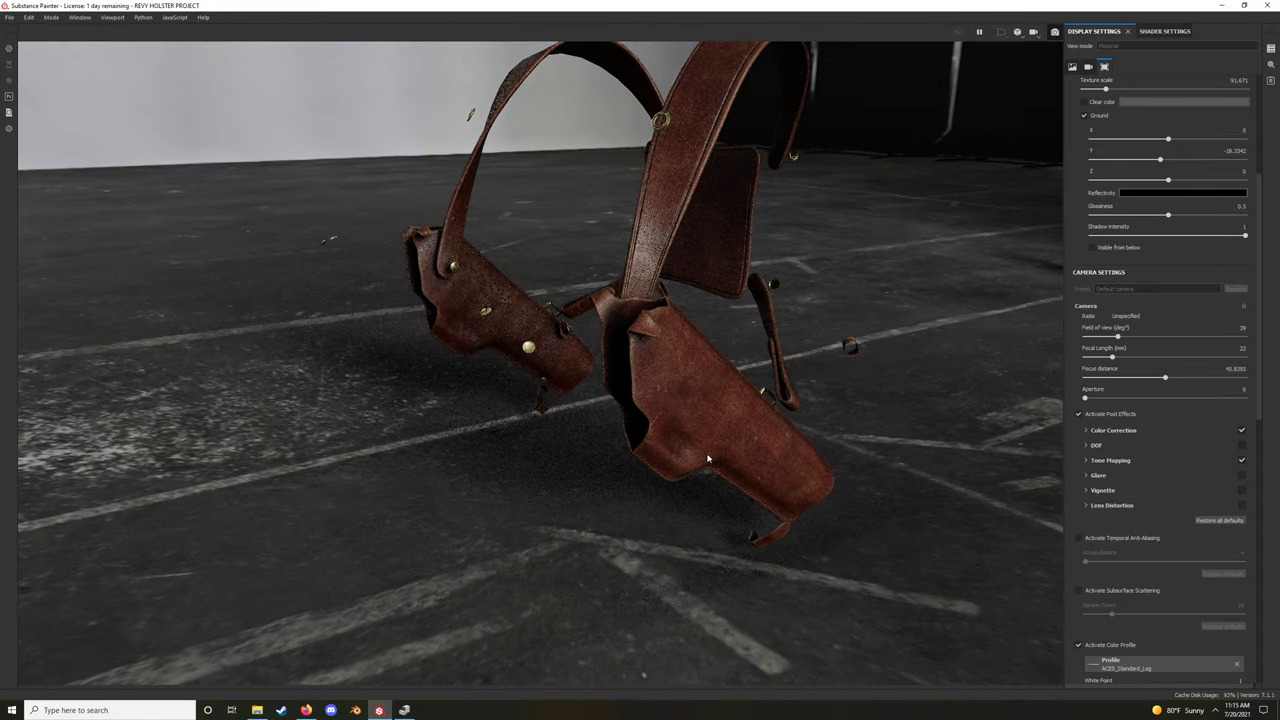
alt+right_drag(674, 502, 679, 473)
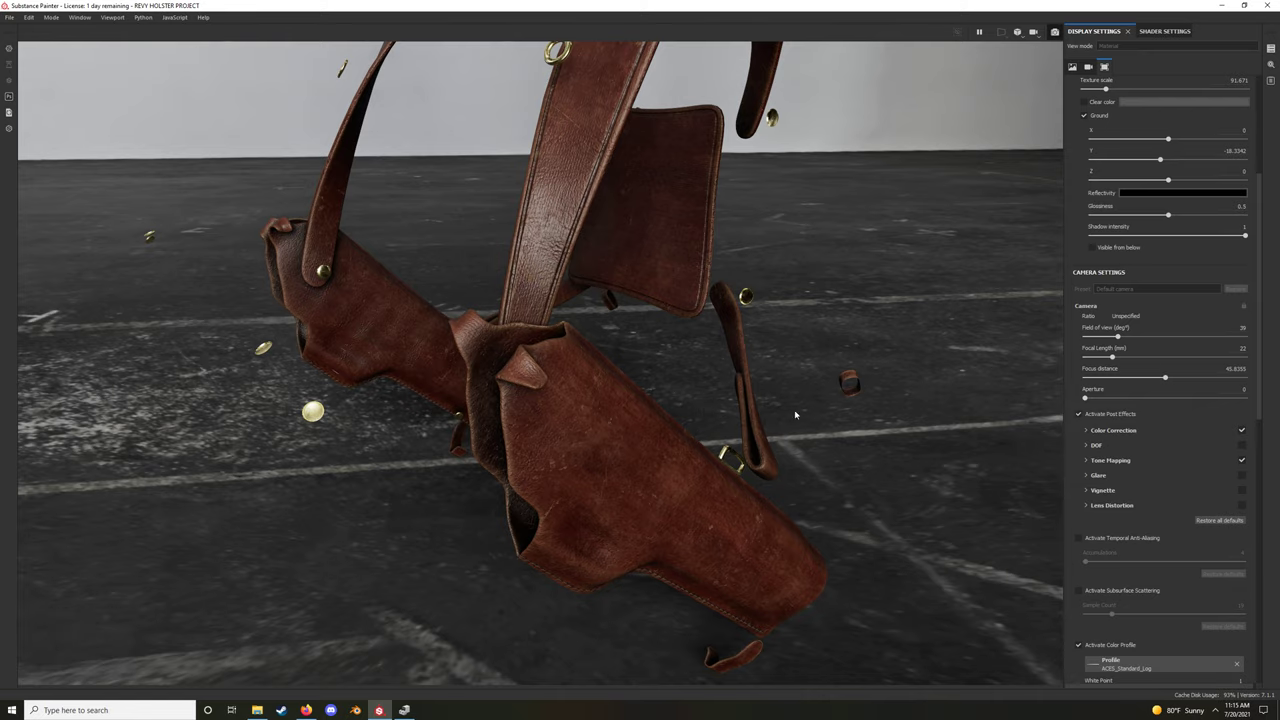
mouse_move(776, 378)
alt+mouse_down()
mouse_move(774, 426)
mouse_move(849, 409)
alt+mouse_up()
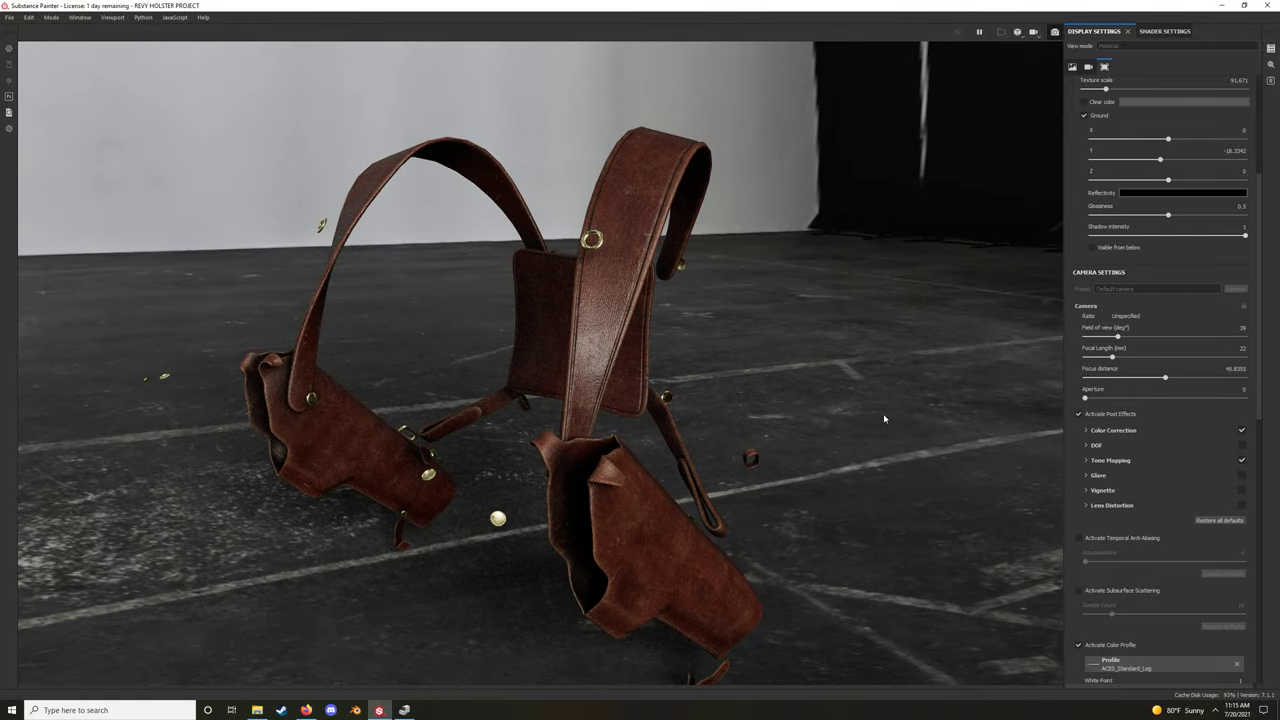